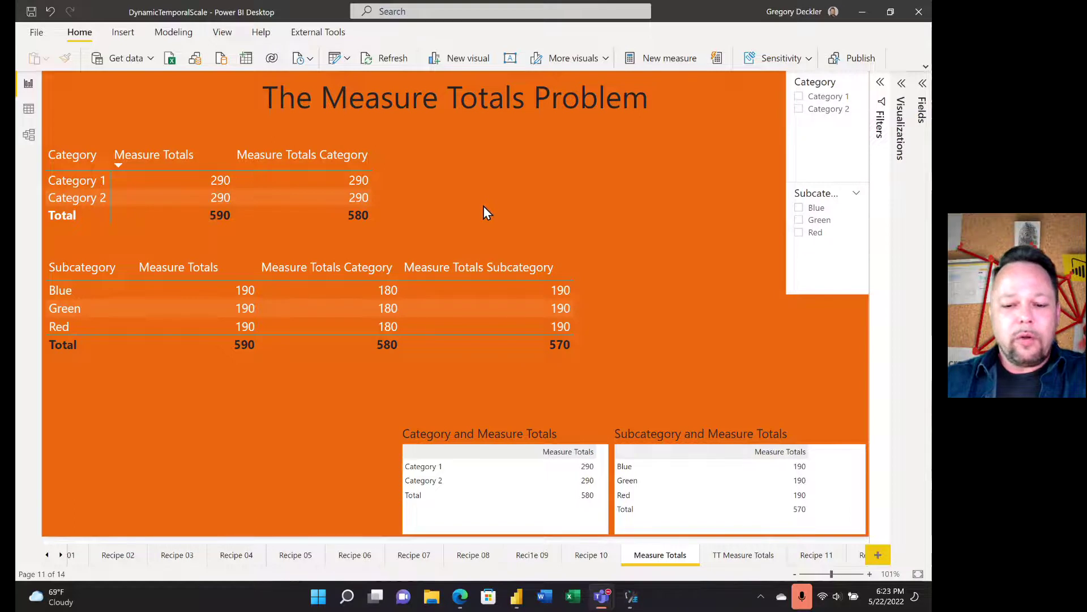
Step: Switch to the browser, decline the survey, and look through the Quick Measures Gallery for the "Measure Totals, The Final Word" entry
mouse_move(459, 602)
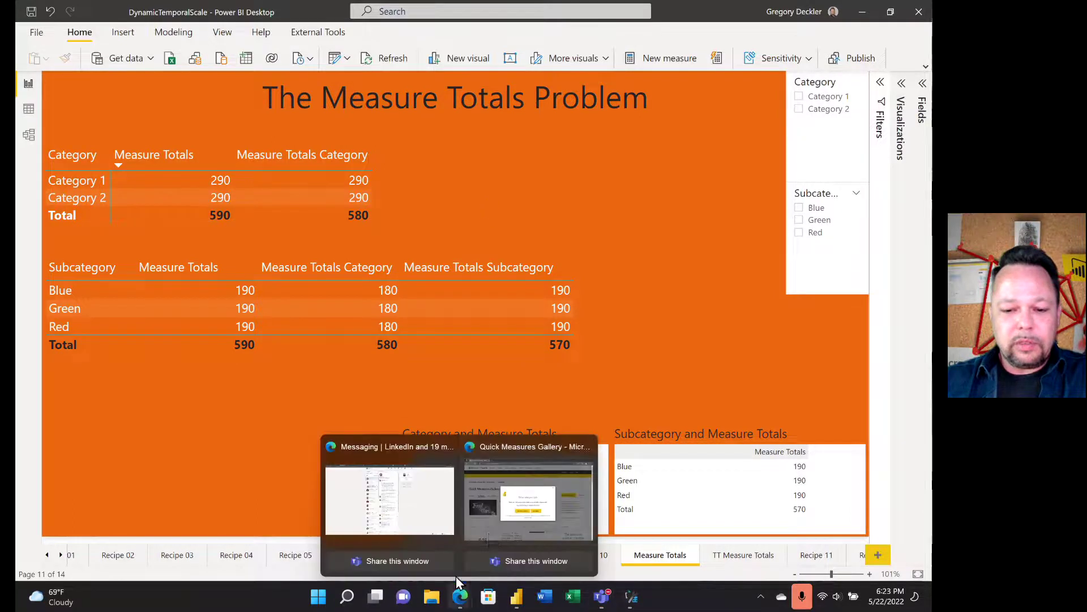
left_click(489, 532)
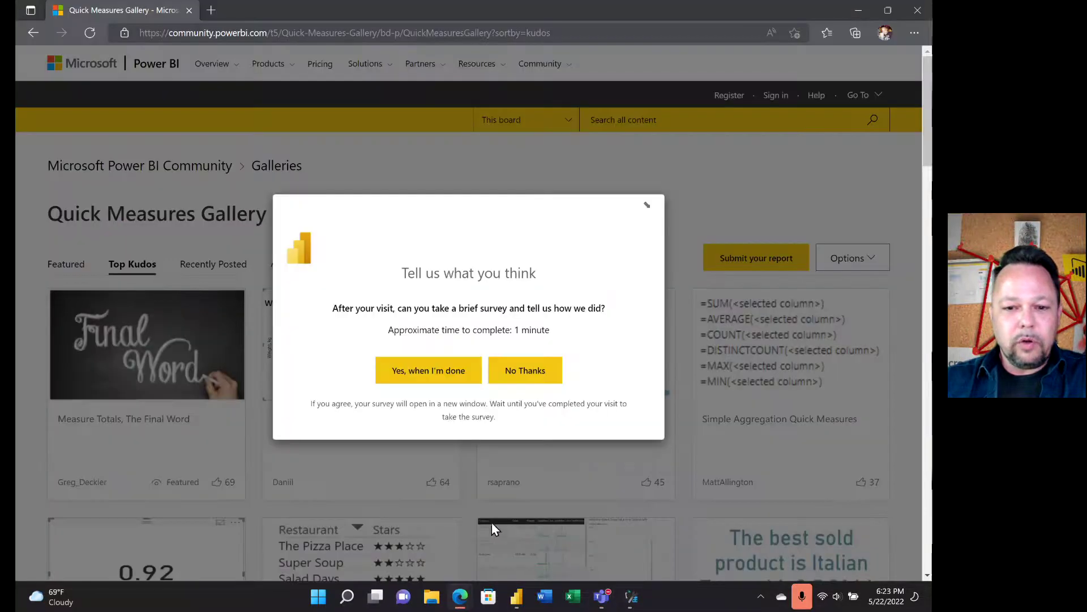
left_click(525, 371)
scroll(441, 338, "down", 15)
scroll(489, 250, "up", 5)
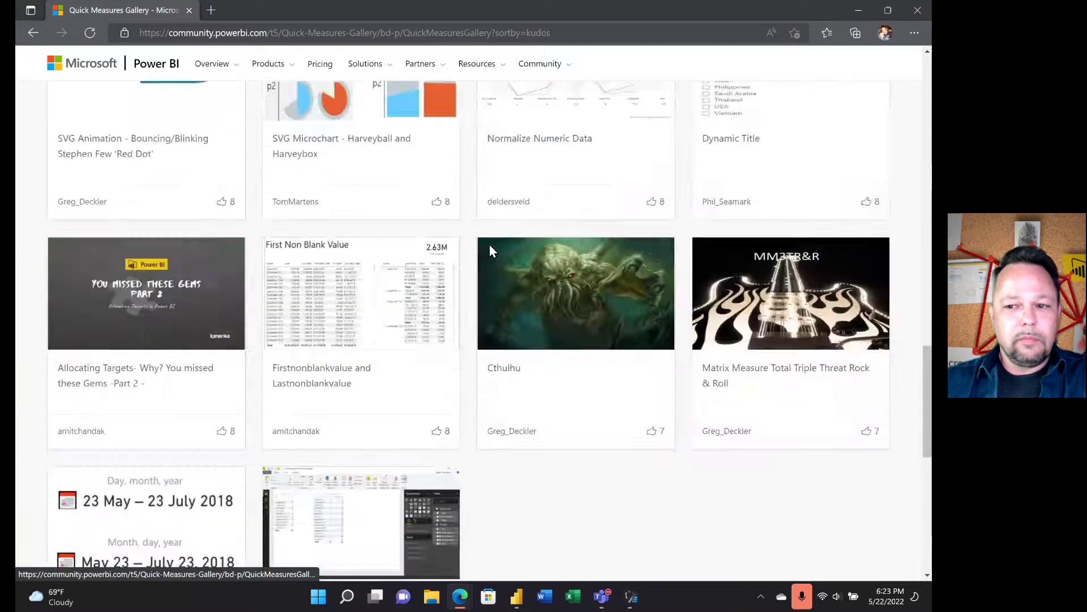
scroll(489, 250, "up", 10)
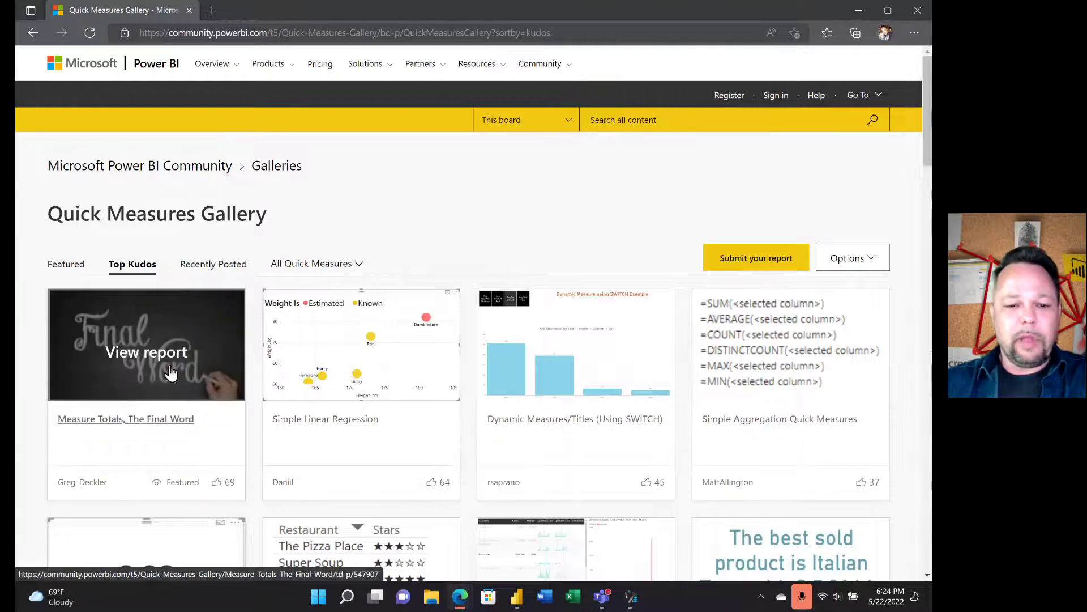
left_click(859, 9)
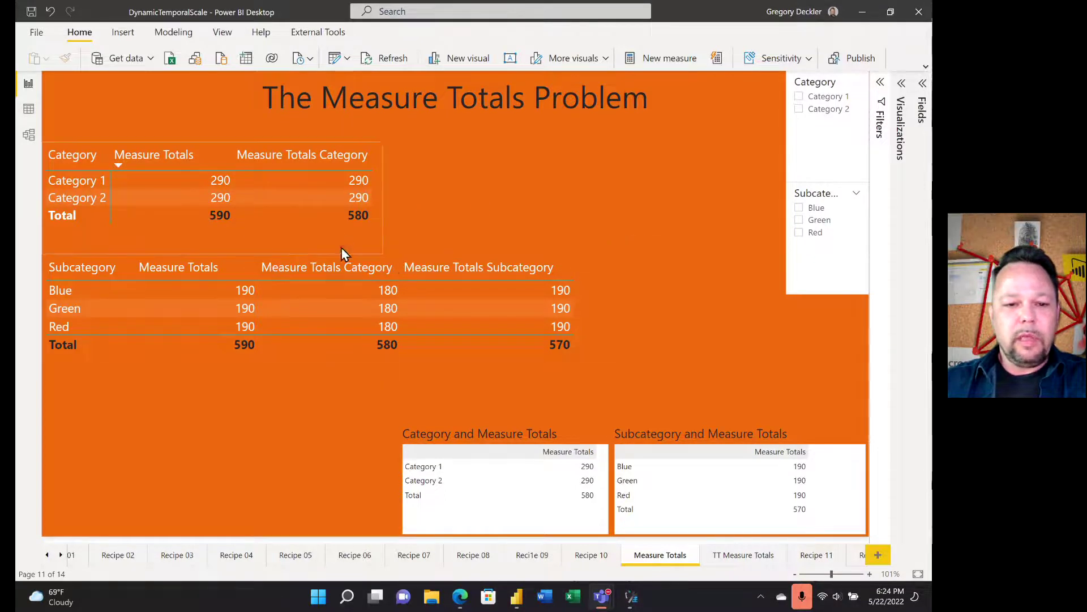
Step: Check the filter tooltips on the category table's Measure Totals values and view that table's general formatting options
mouse_move(219, 218)
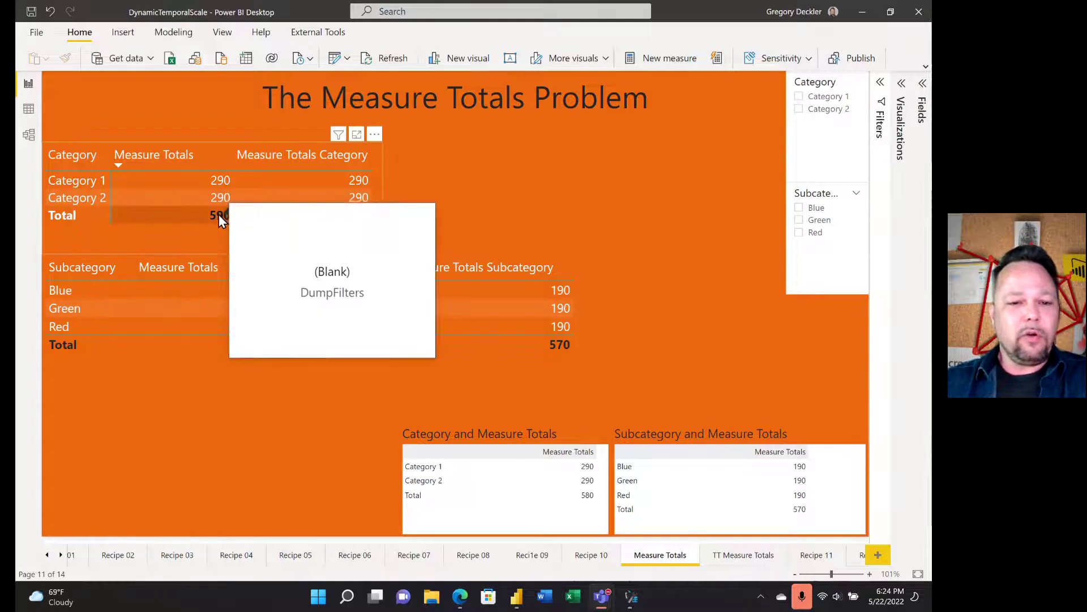
mouse_move(220, 193)
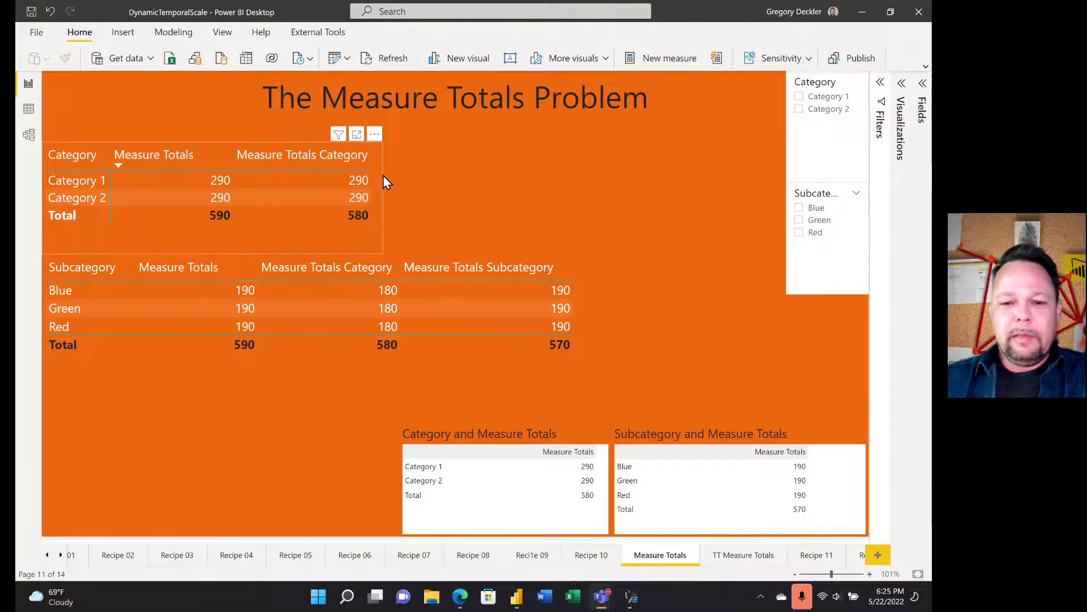
left_click(902, 85)
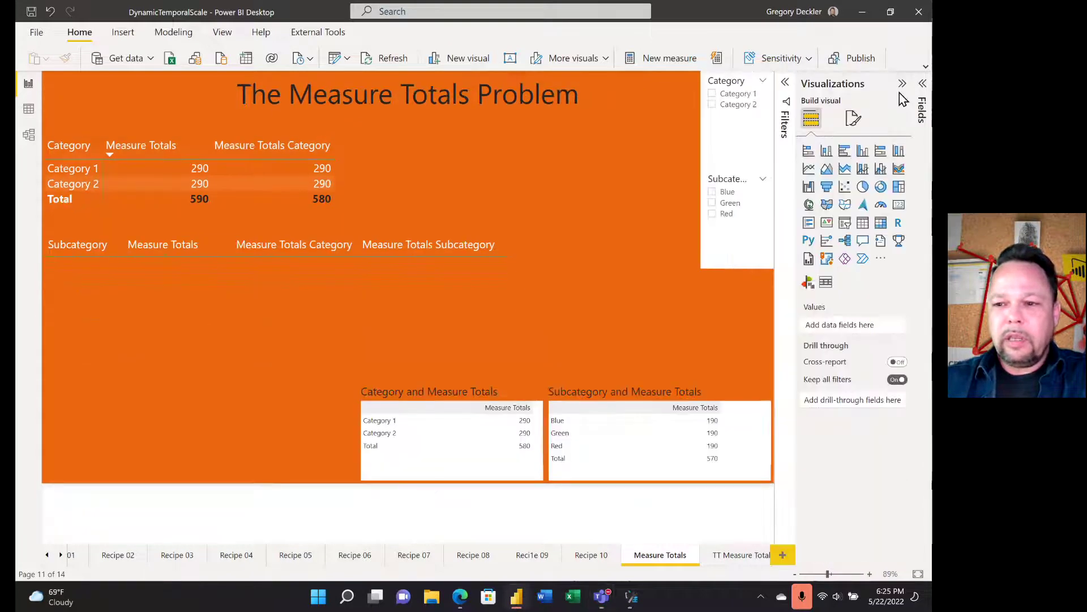
left_click(853, 118)
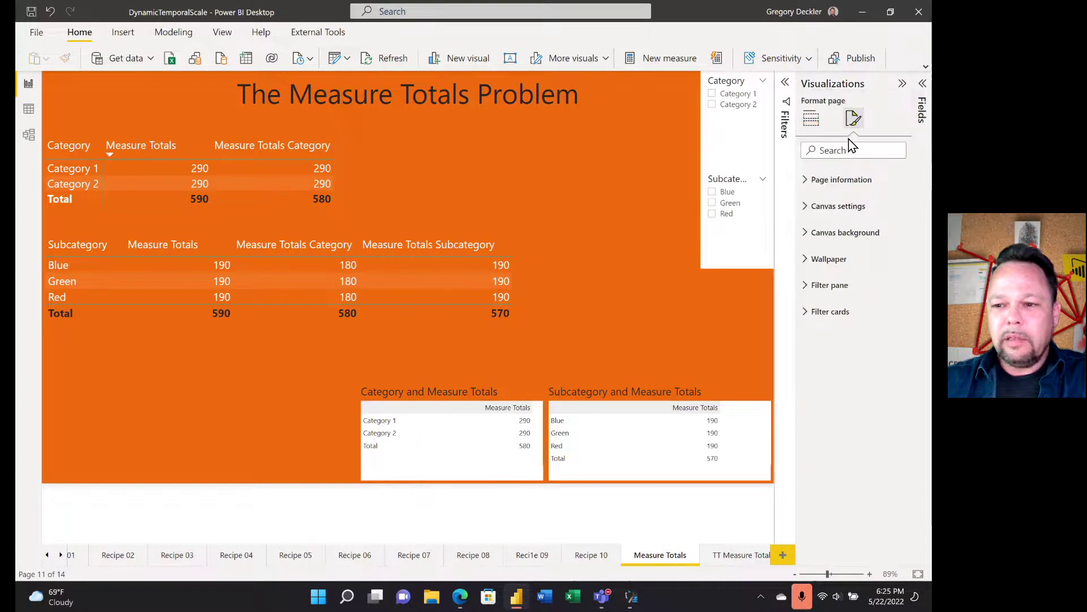
left_click(821, 120)
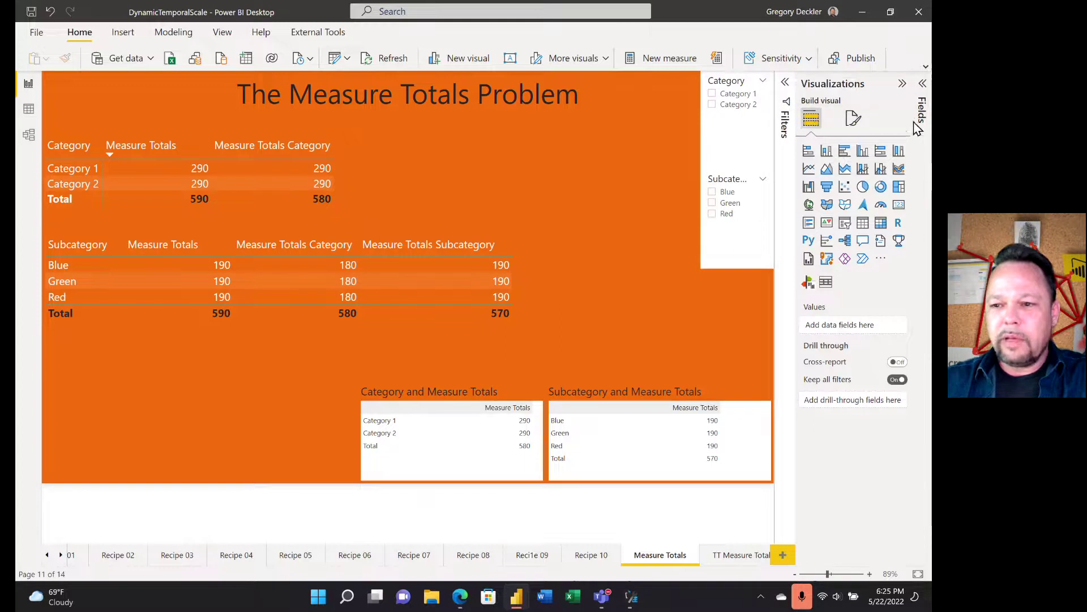
left_click(853, 118)
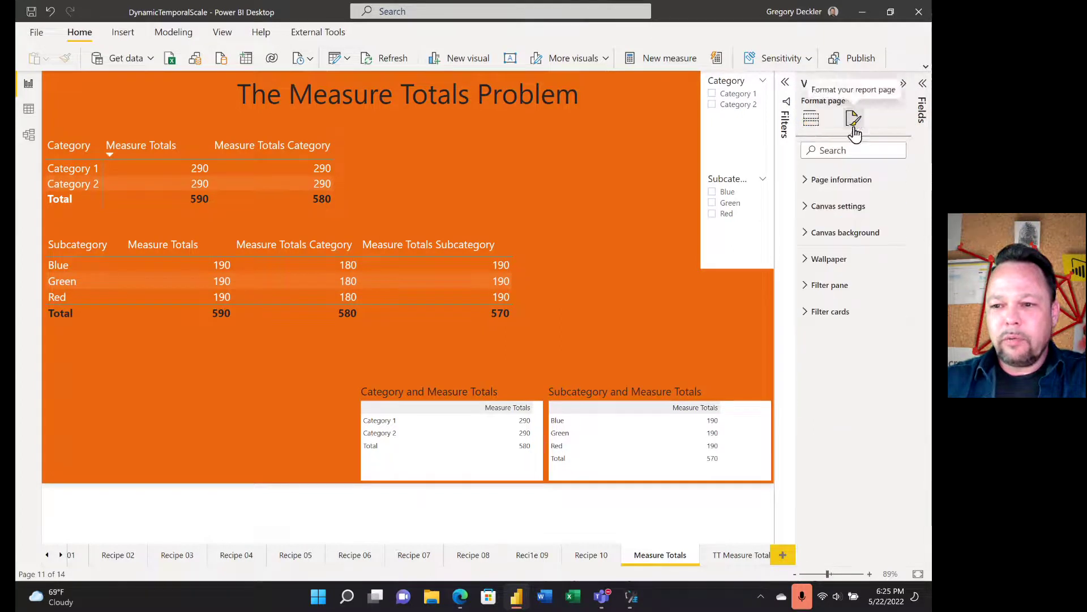
left_click(343, 157)
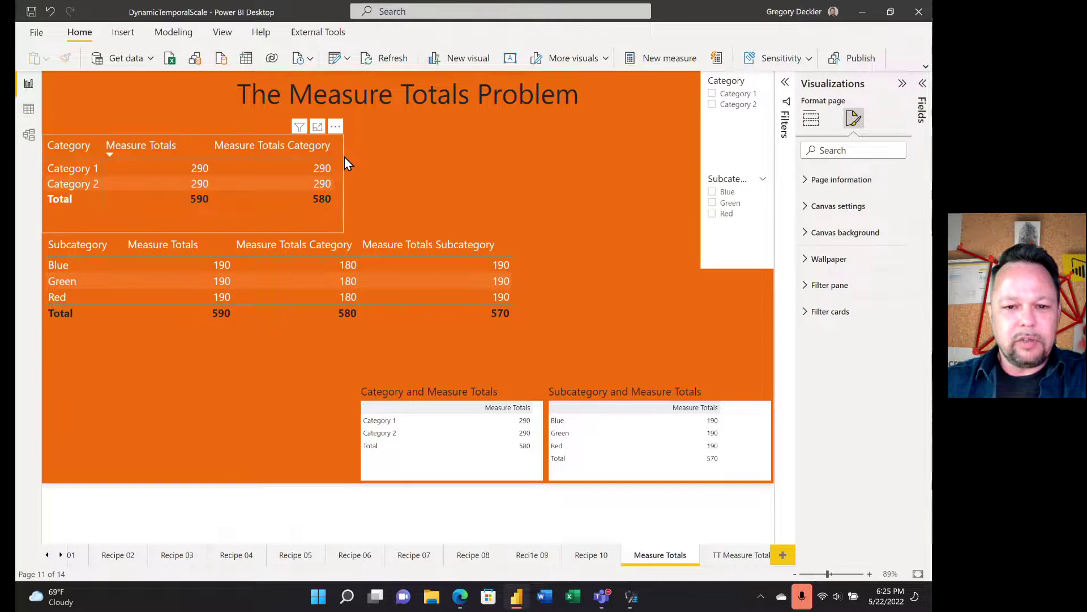
left_click(850, 177)
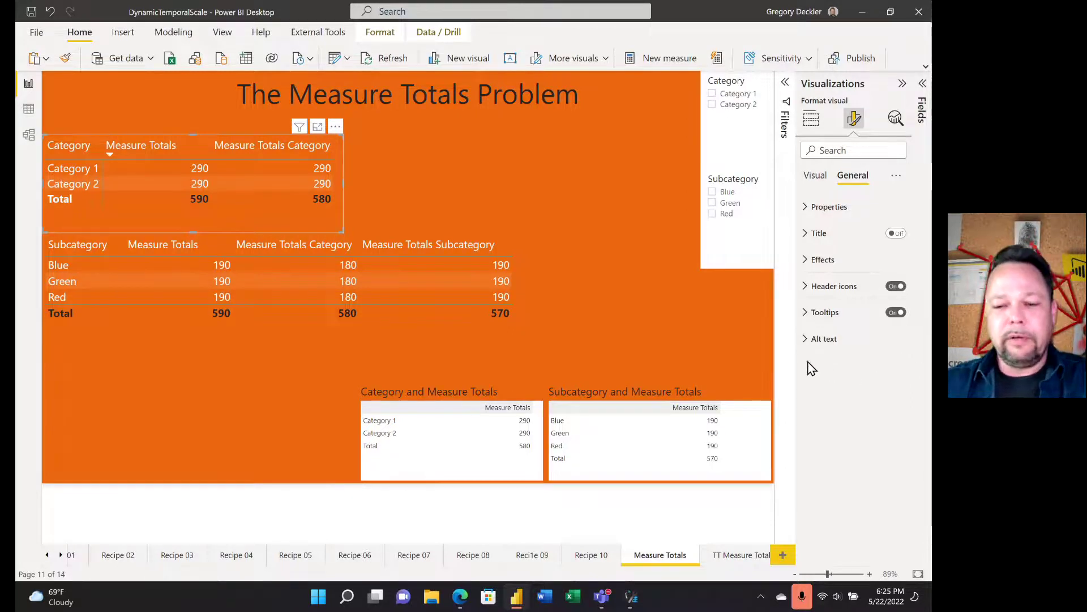
left_click(556, 189)
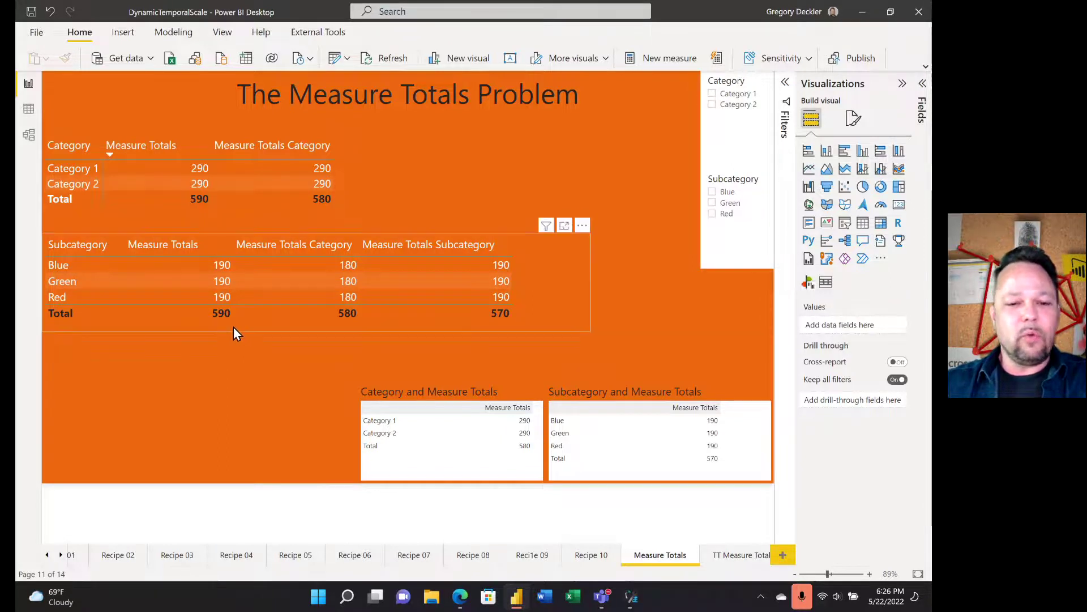
Step: Examine the DAX formula of the Measure Totals measure alongside the source table's data, and return to the report
left_click(29, 110)
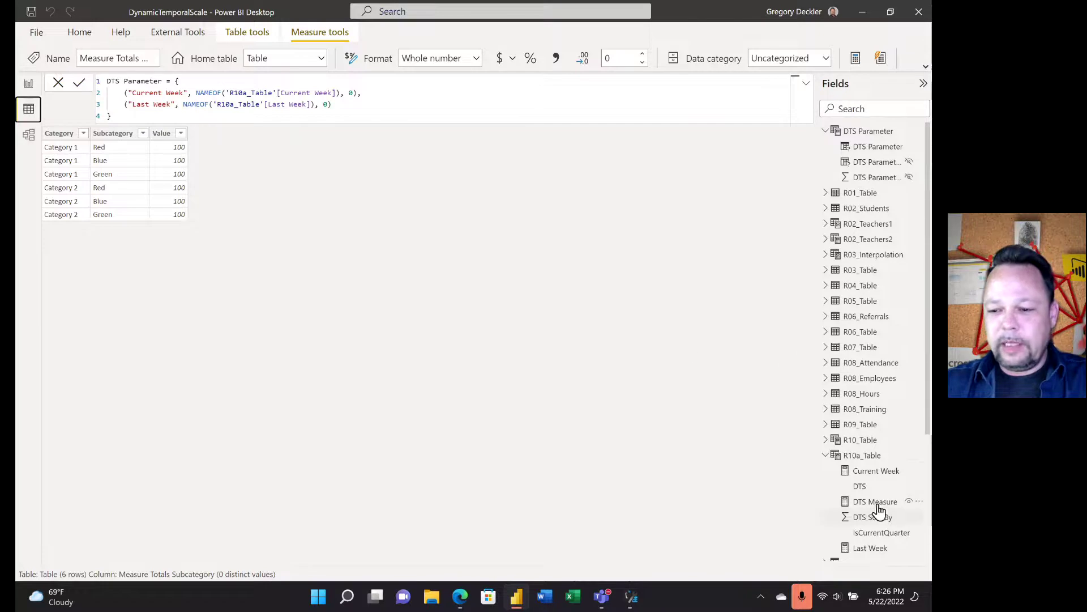
scroll(869, 521, "down", 3)
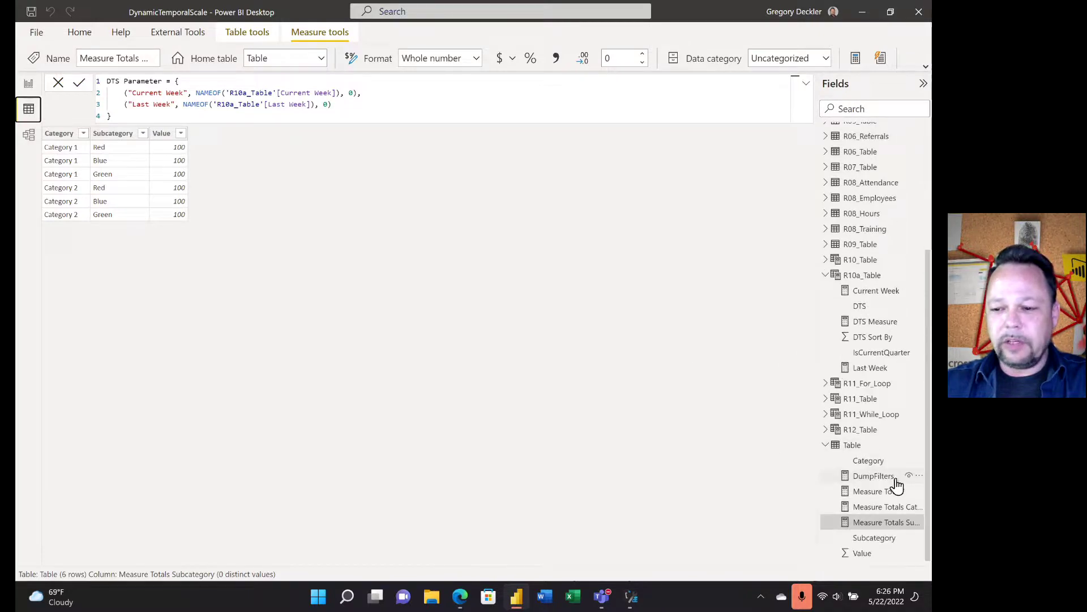
left_click(879, 497)
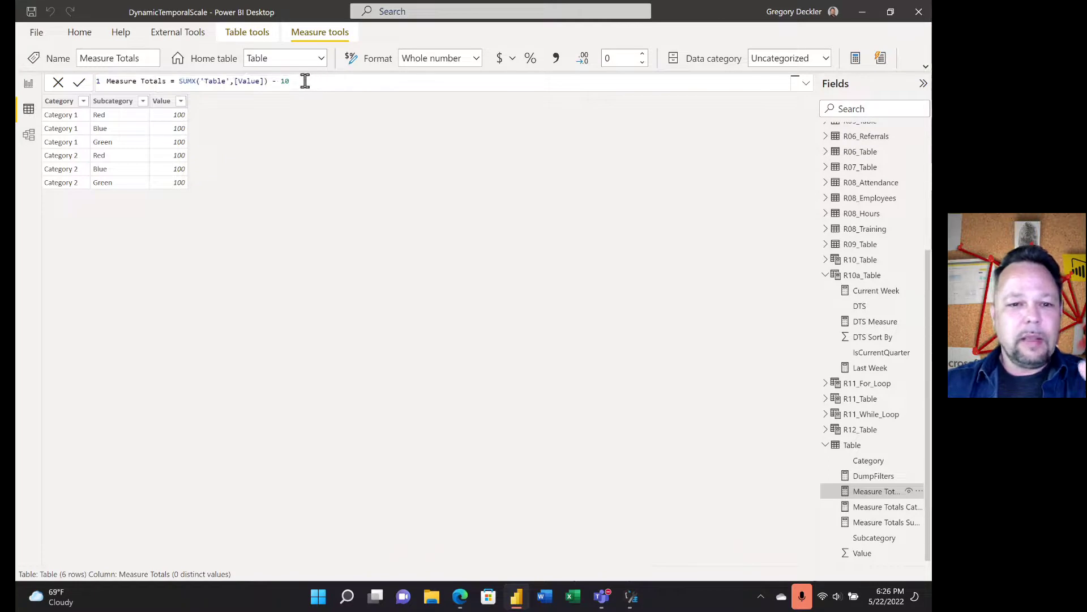
left_click(183, 81, "shift")
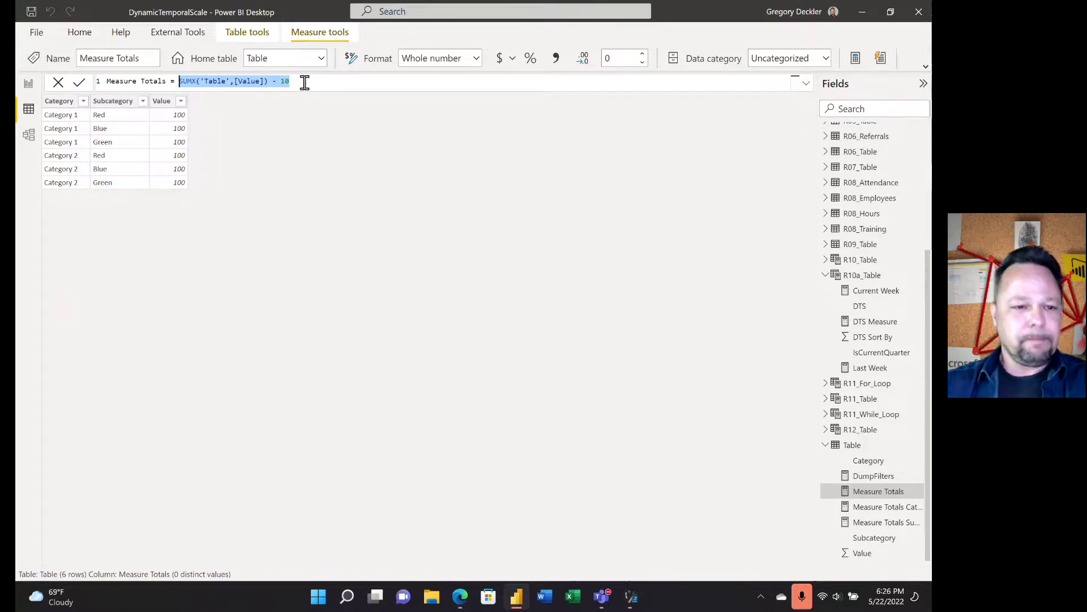
left_click(29, 85)
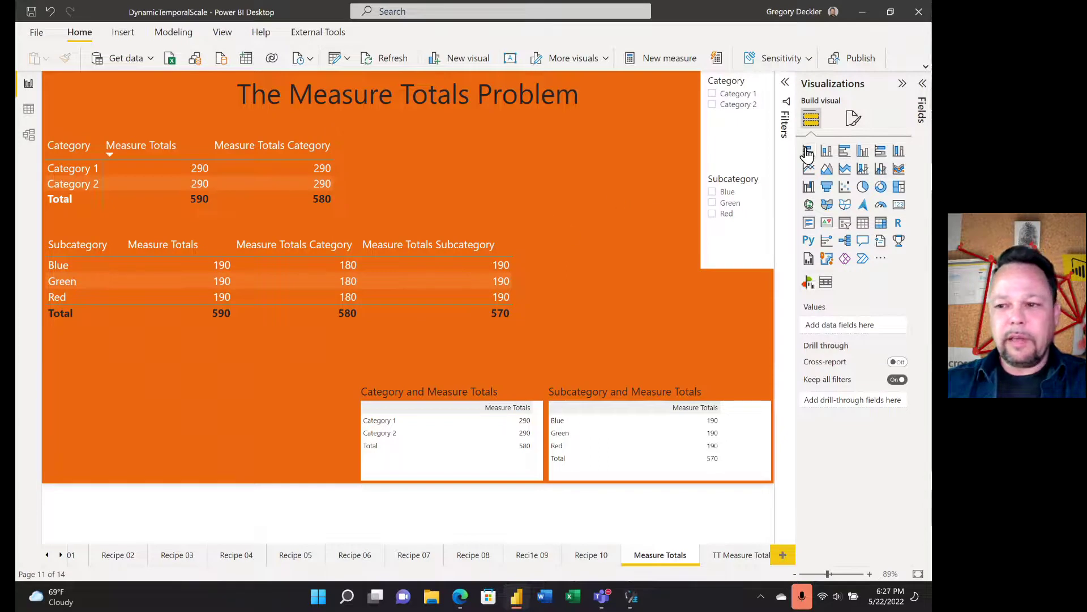
Step: Read through the DumpFilters measure's formula in Table, collapse it, and check the filter tooltip on the category rows
left_click(923, 88)
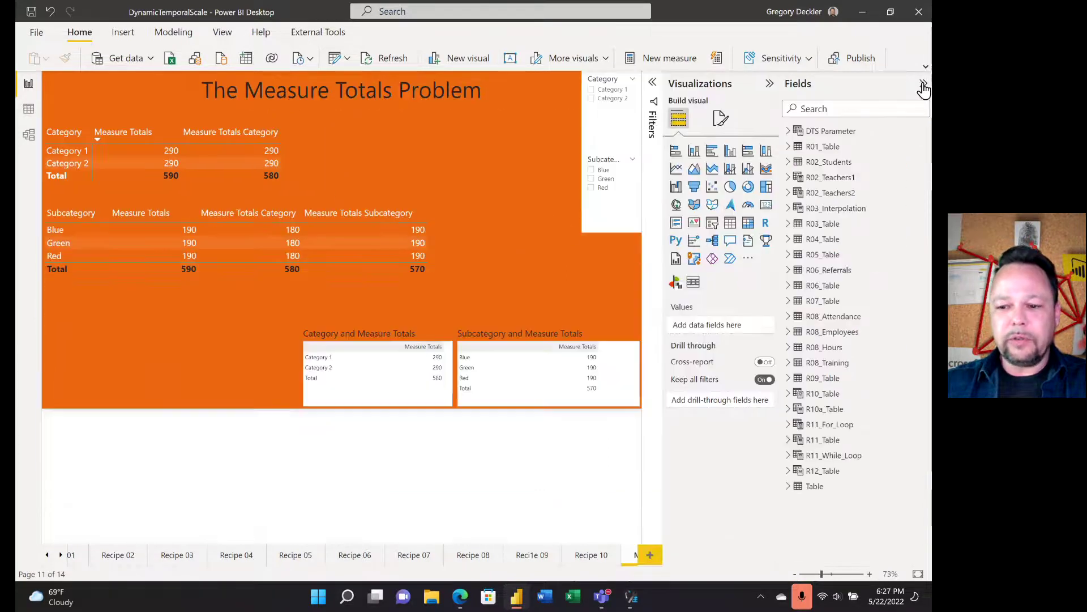
left_click(789, 486)
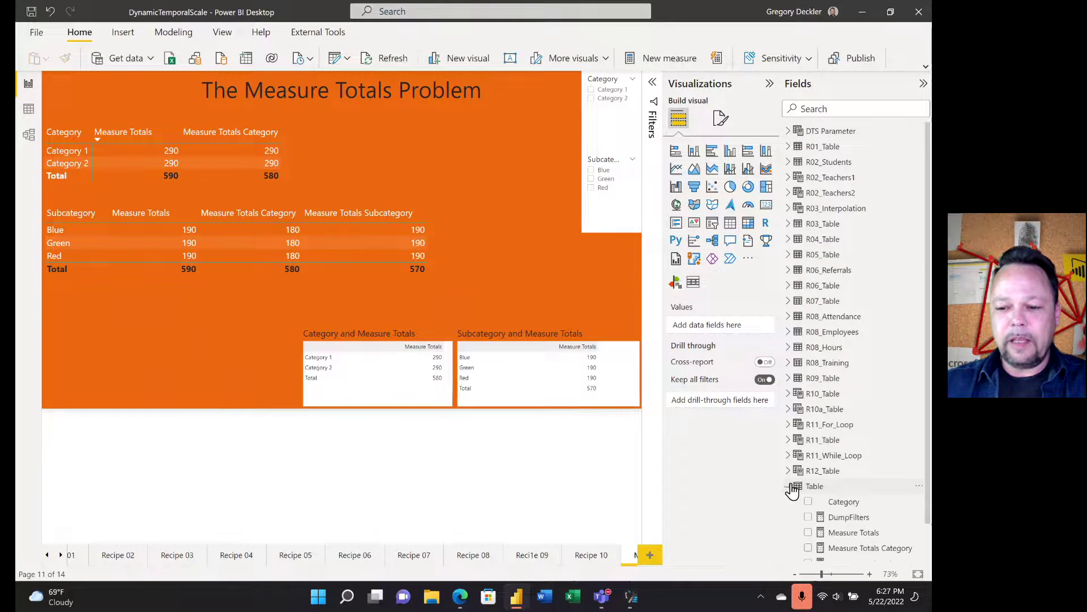
left_click(839, 517)
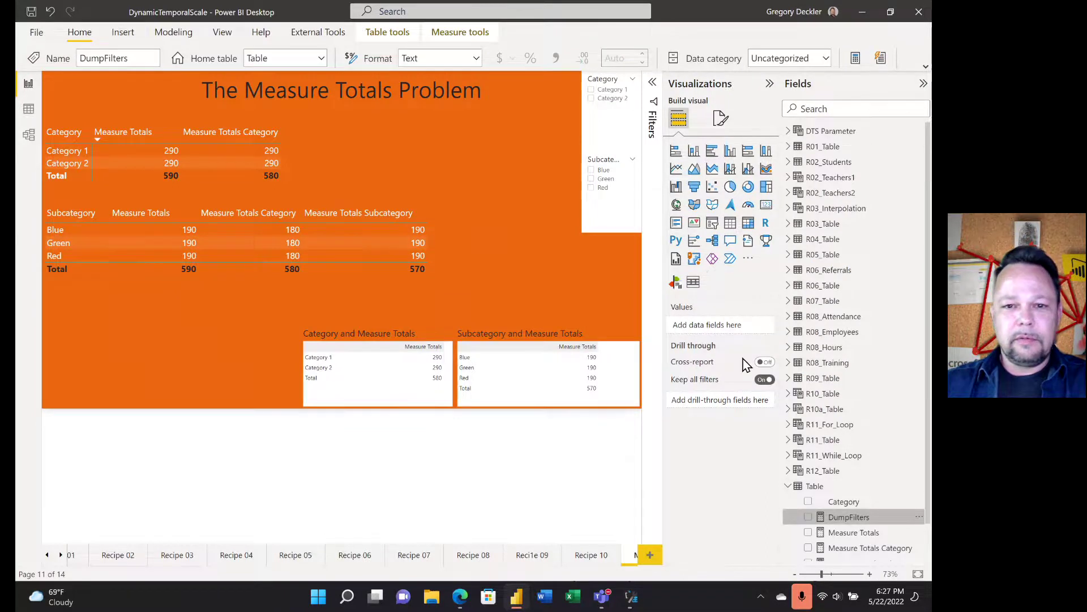
scroll(528, 154, "down", 3)
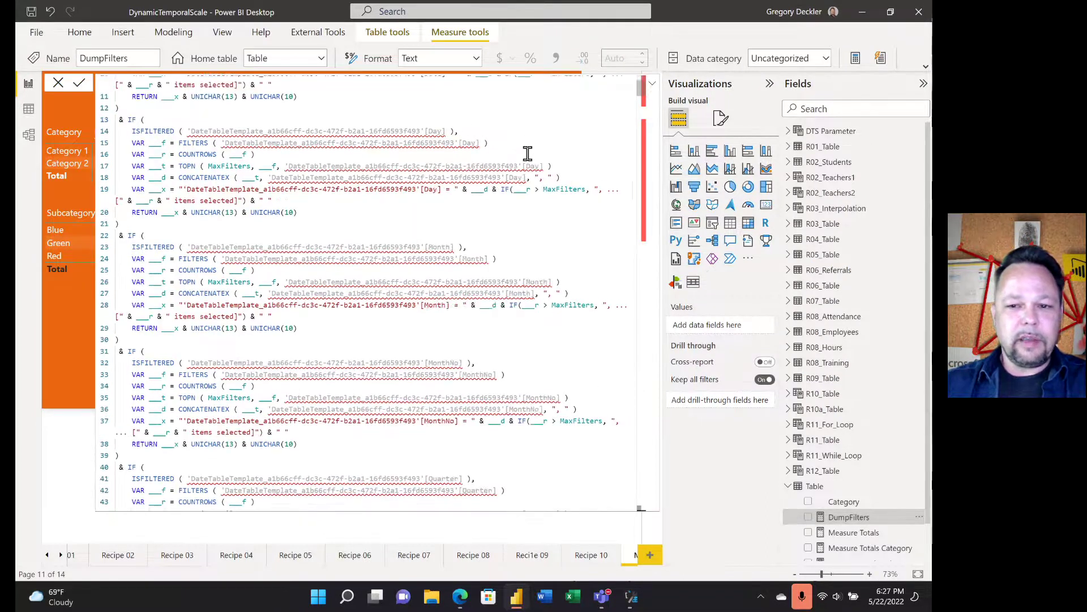
scroll(530, 154, "down", 10)
left_click_drag(641, 110, 634, 193)
scroll(643, 286, "down", 5)
left_click(652, 83)
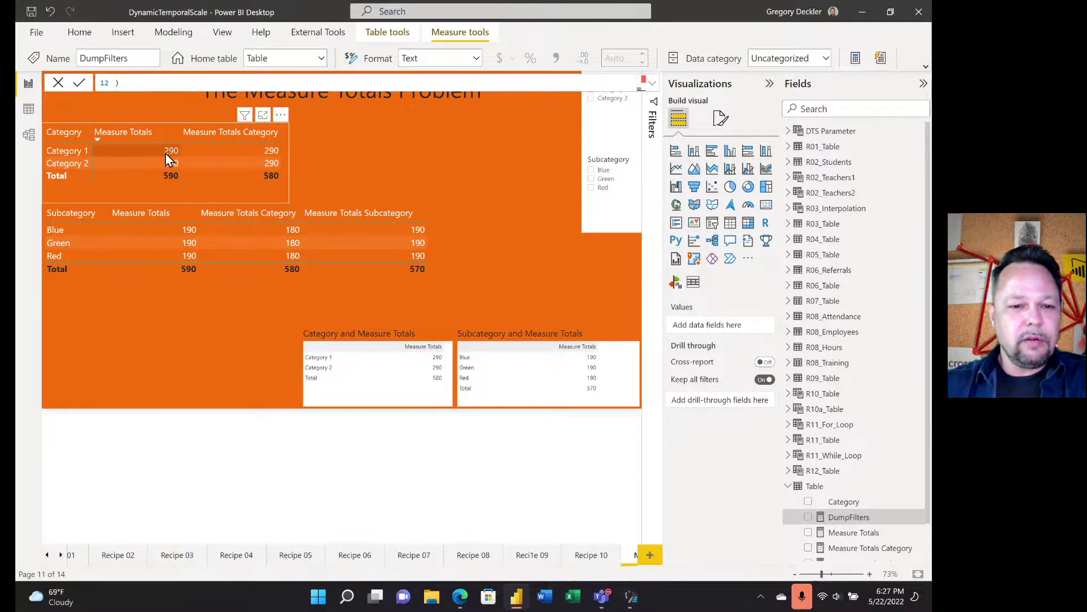
mouse_move(166, 154)
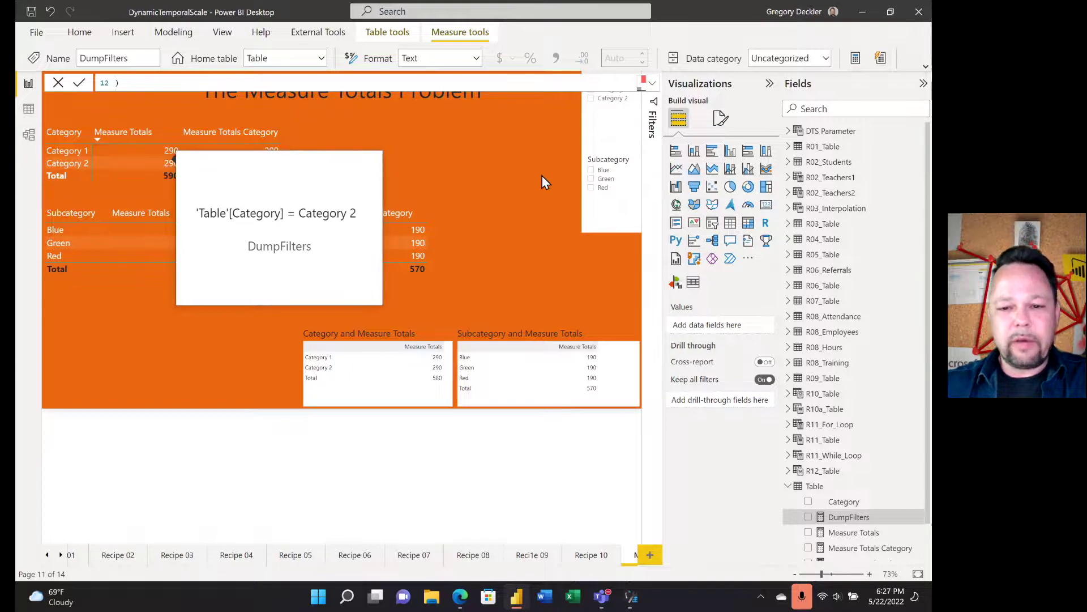
Step: Switch to DAX Studio, view the filter dump options for R01_Table, and select the DumpFilters definition from VAR MaxFilters to the query's end
left_click(633, 598)
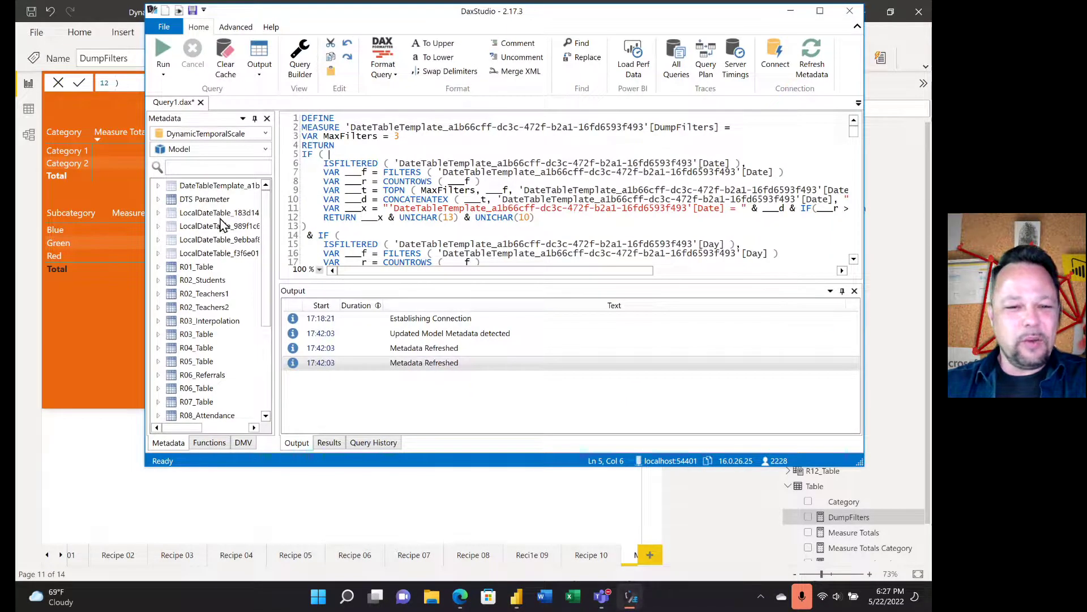
right_click(198, 268)
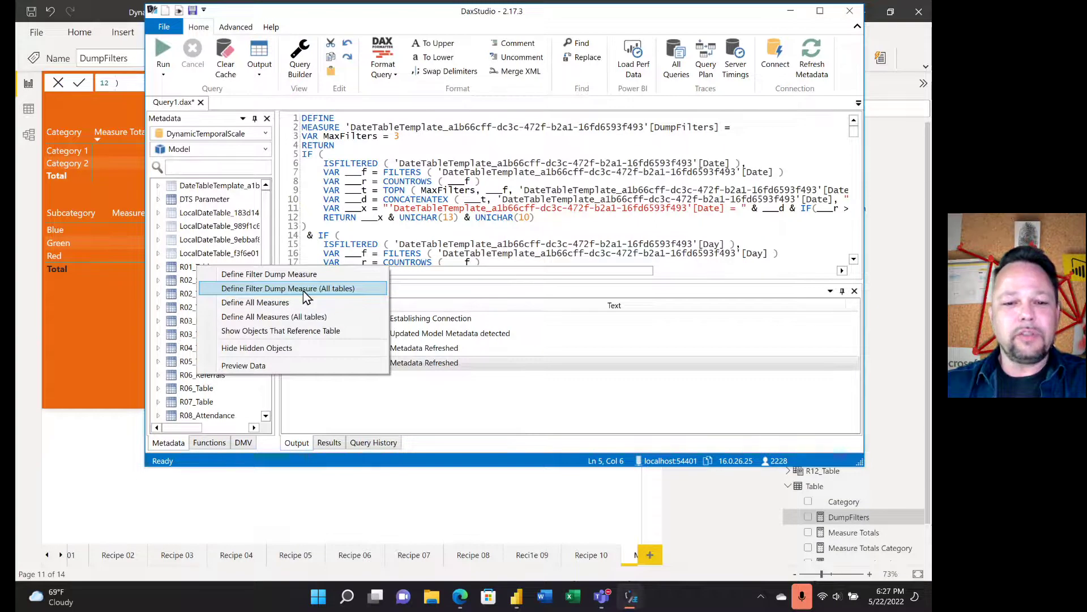
left_click(399, 144)
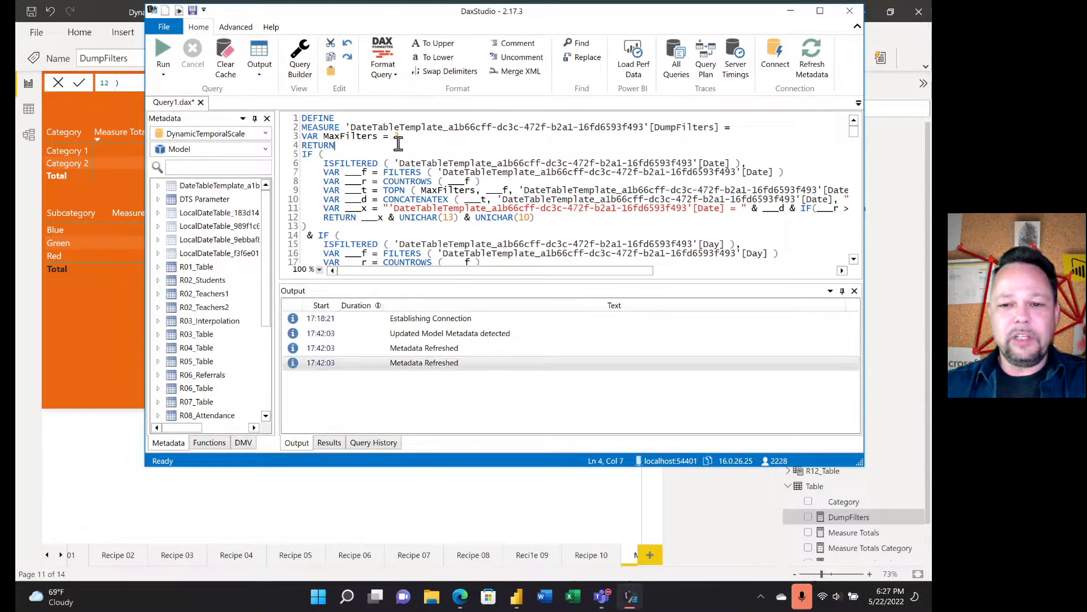
left_click(305, 136)
left_click_drag(305, 136, 410, 165)
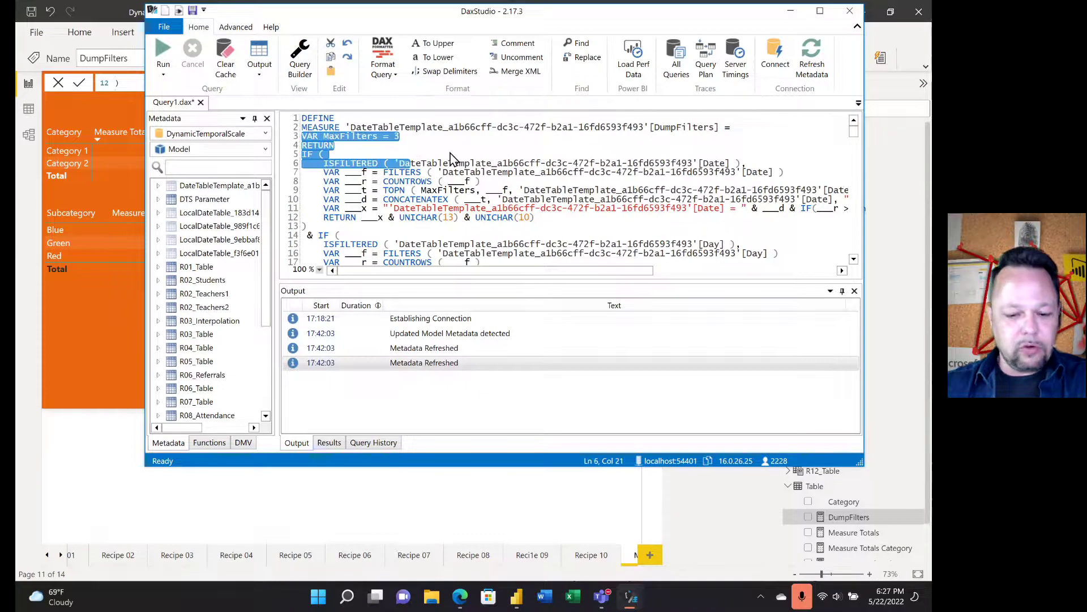
key("ctrl+shift+End")
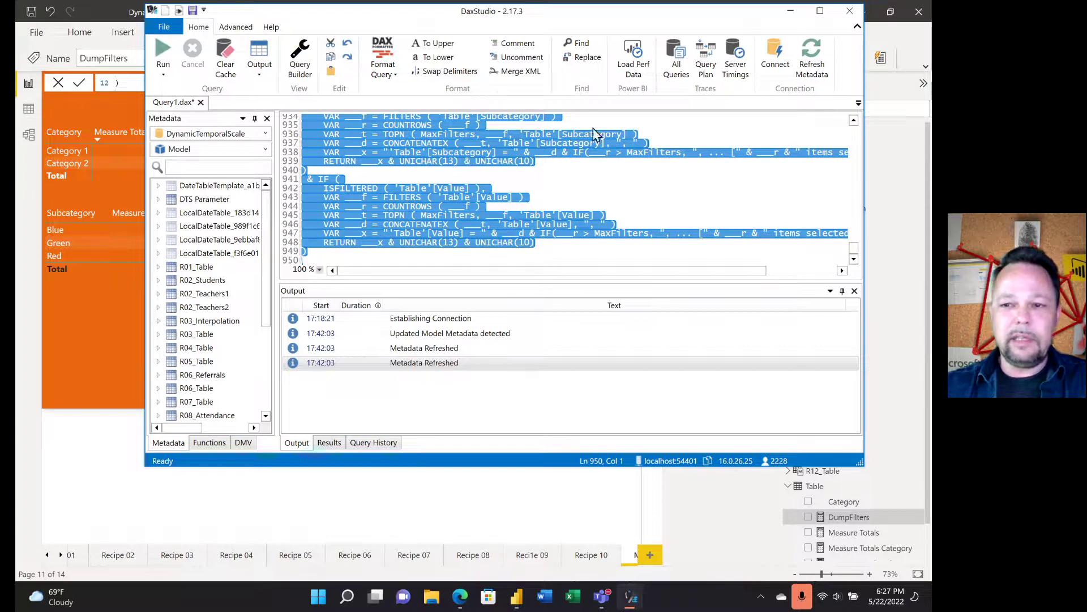
left_click(791, 16)
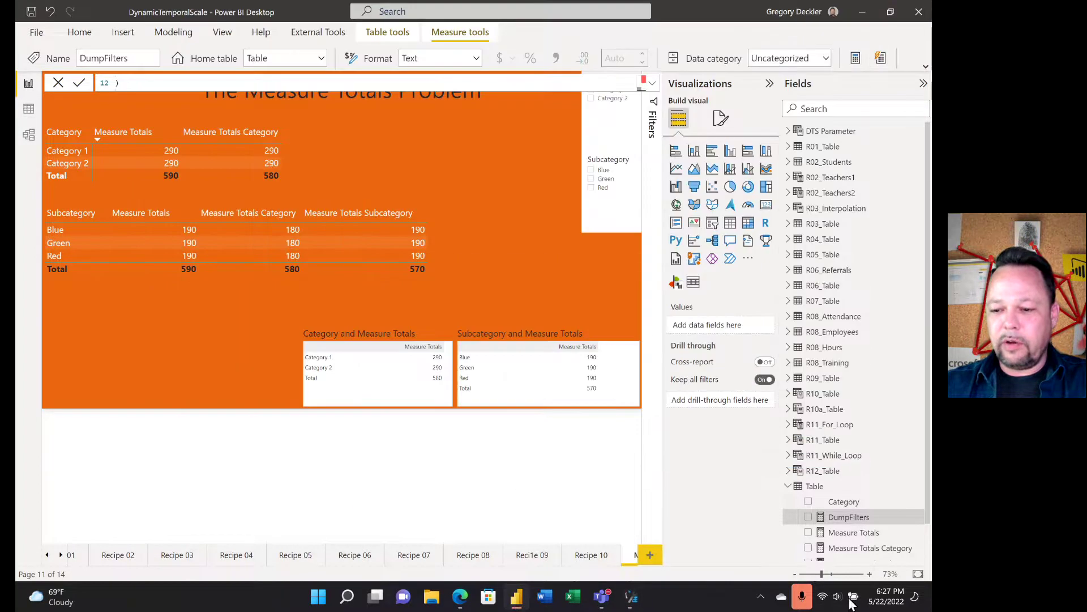
Step: Review the beginning of the DumpFilters formula in the Power BI report, collapse it, and reveal the remaining report pages
left_click(653, 83)
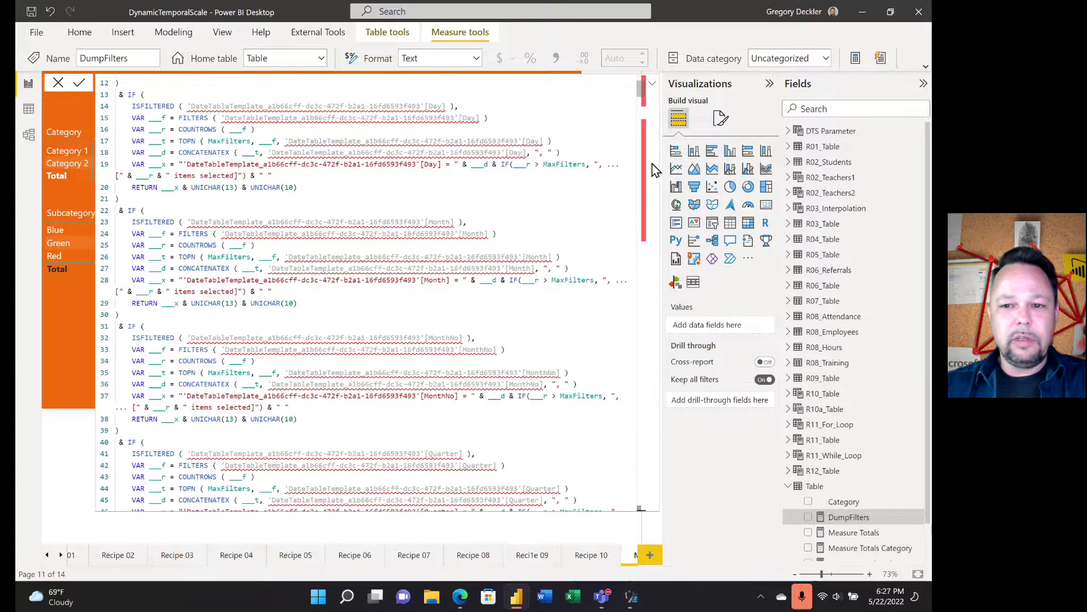
scroll(646, 89, "up", 4)
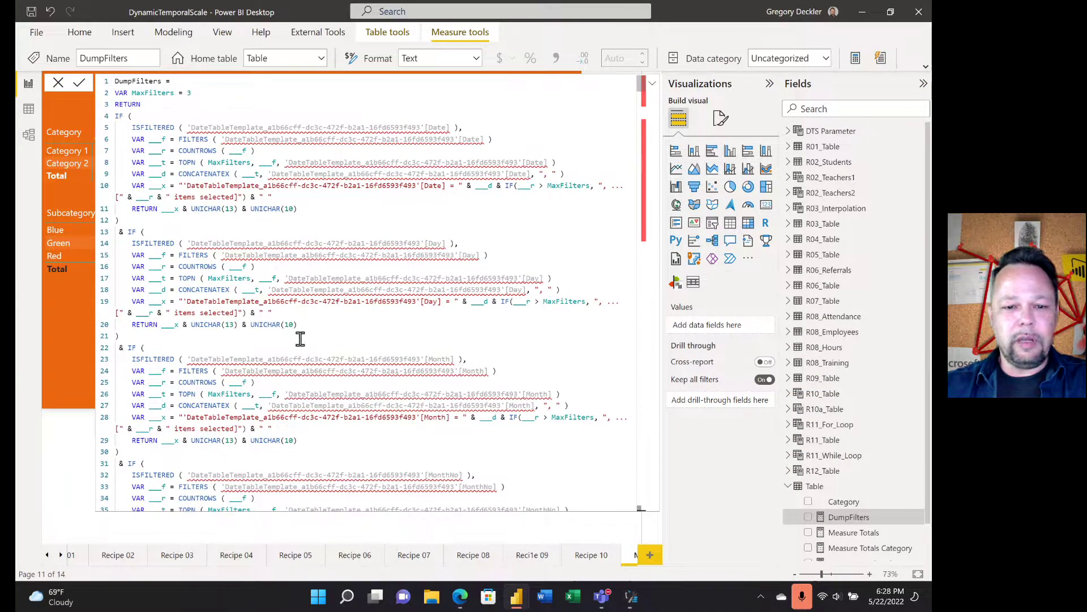
left_click(654, 86)
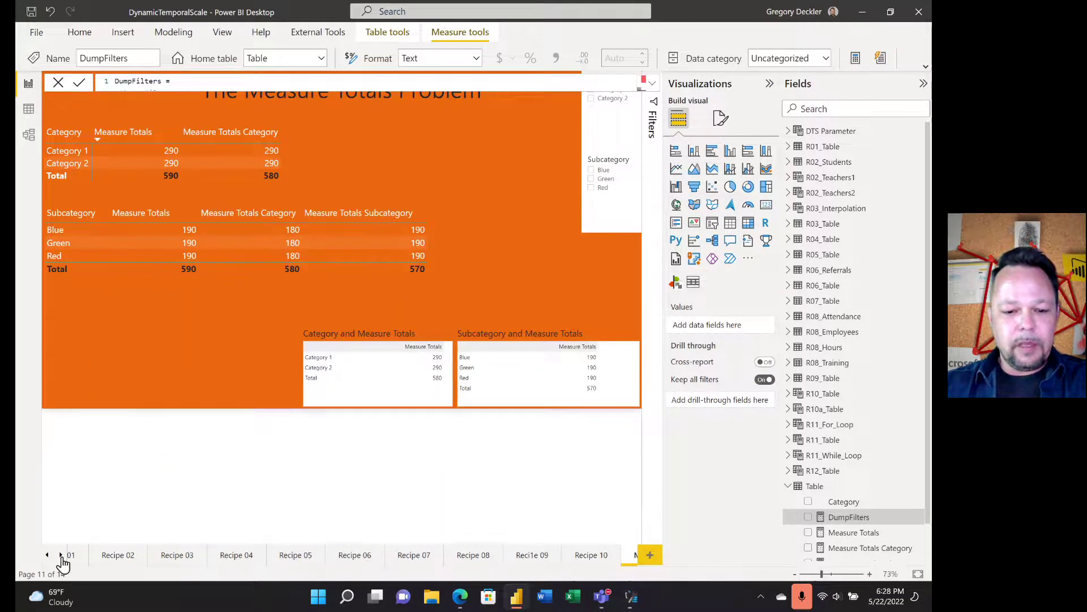
left_click(61, 556)
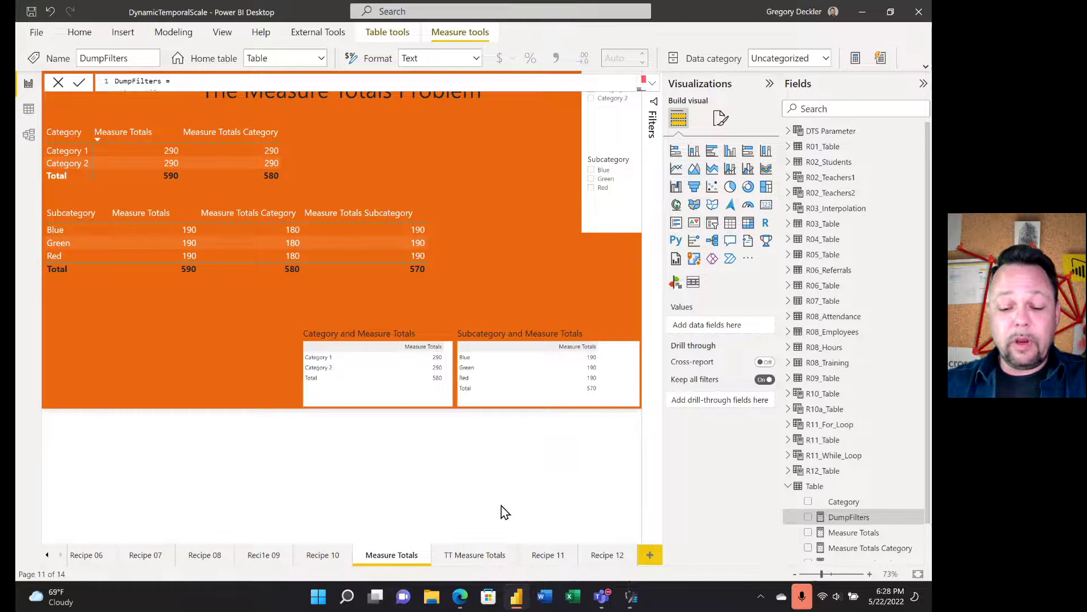
Step: Inspect the DumpFilters card on the TT Measure Totals tooltip page, and return to the Measure Totals page
left_click(477, 557)
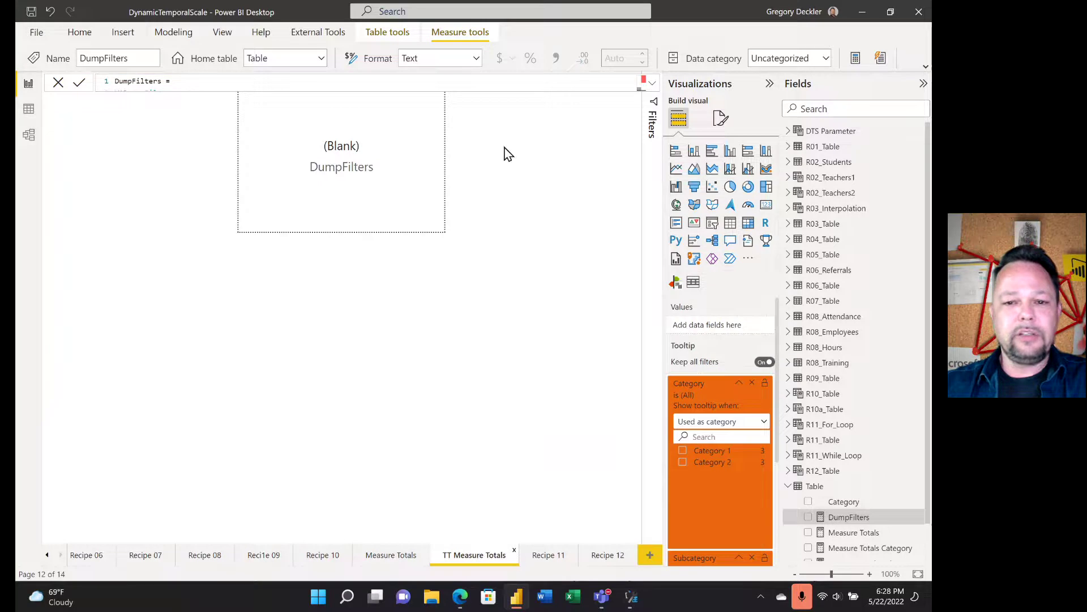
left_click(390, 152)
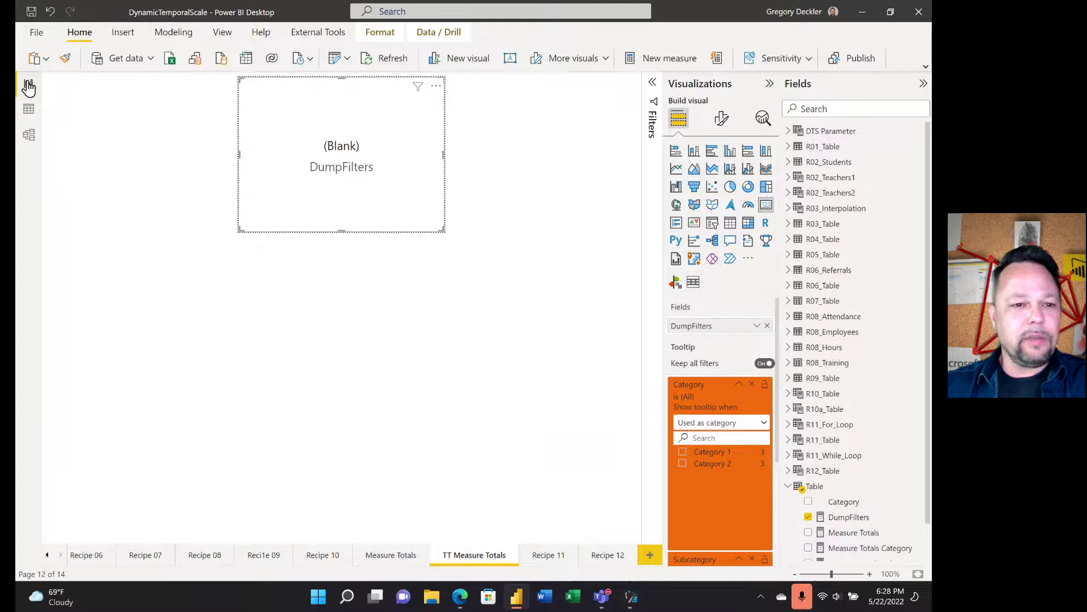
left_click(395, 556)
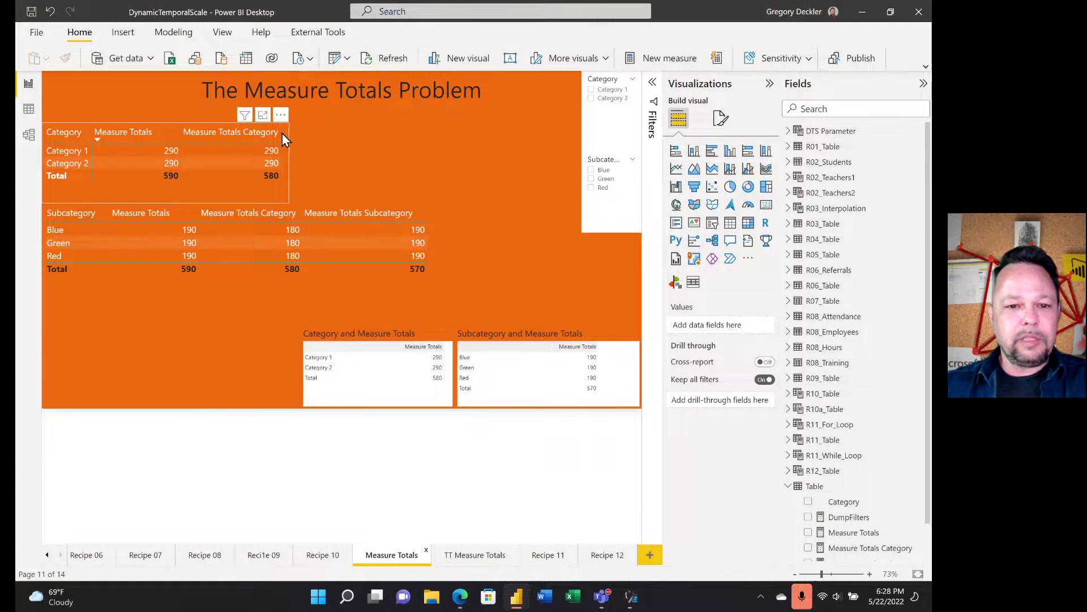
Step: Review the category matrix's tooltip options, its Report page type and TT Measure Totals page, and deselect the matrix
left_click(288, 131)
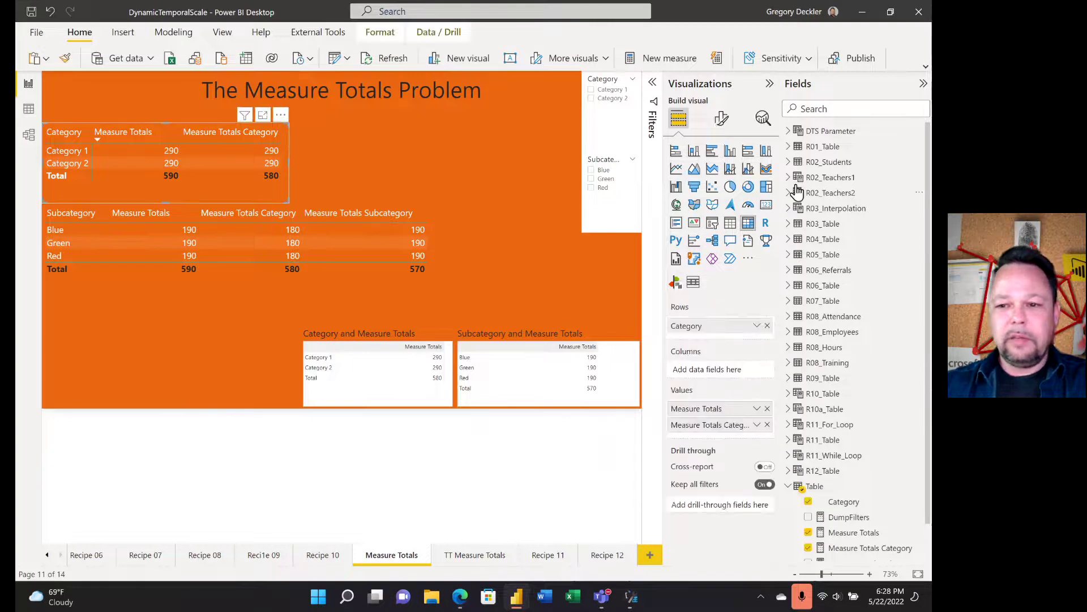
left_click(720, 120)
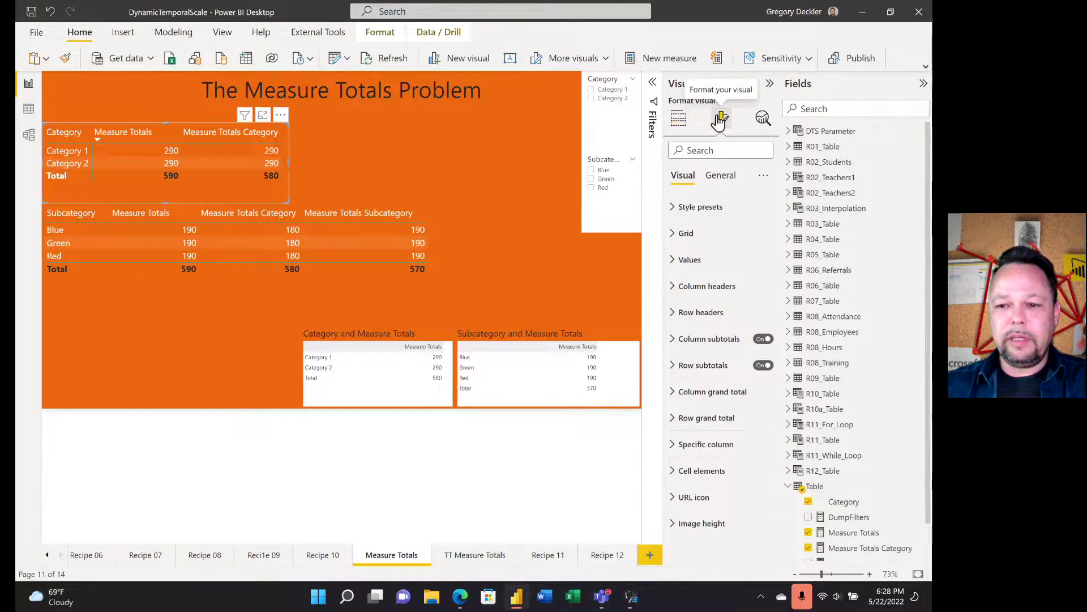
left_click(731, 177)
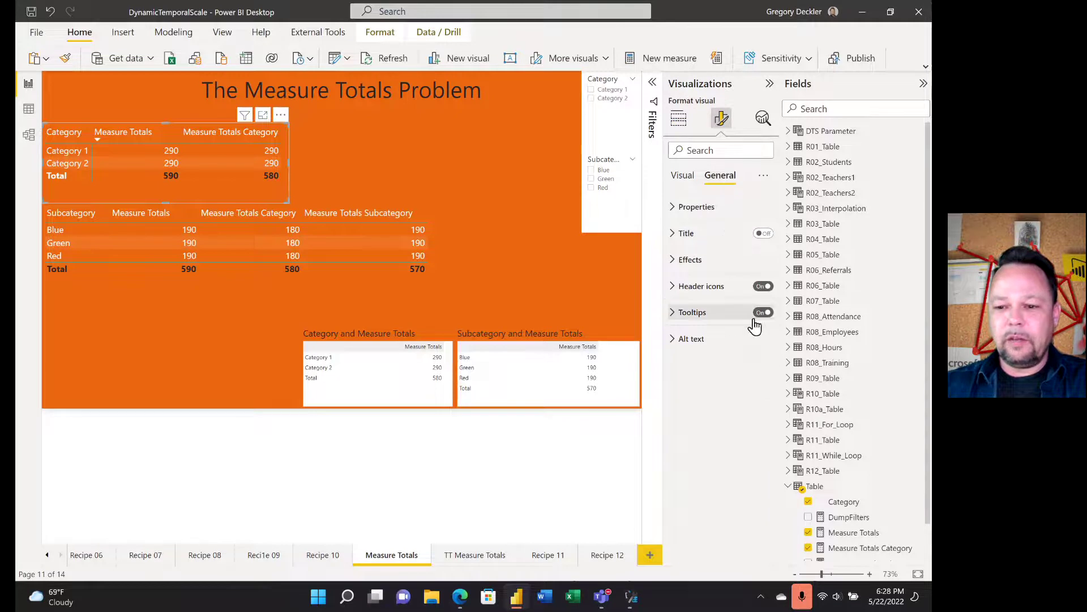
left_click(673, 313)
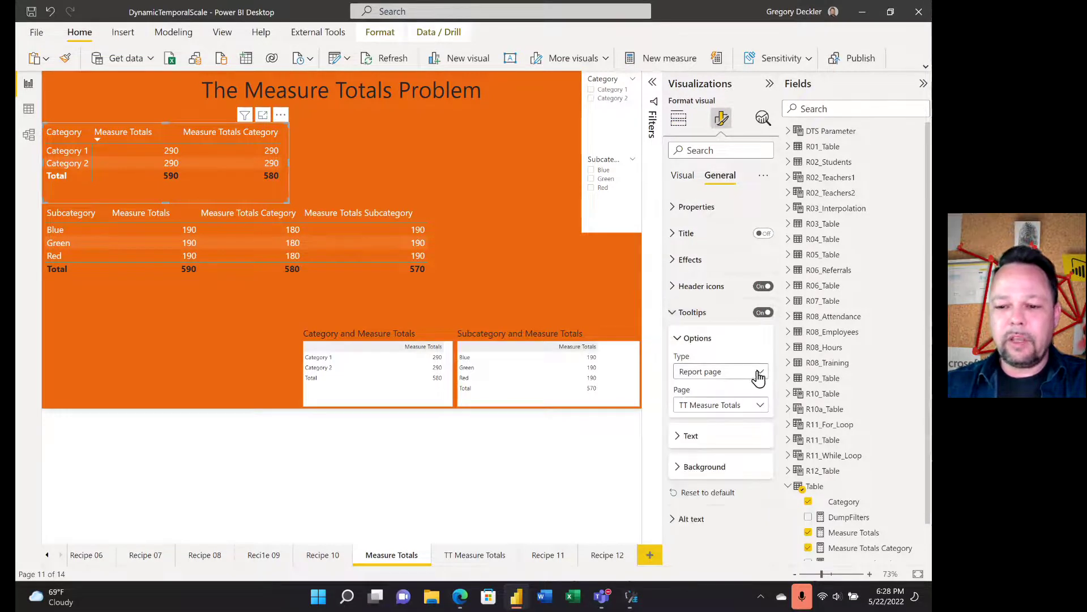
left_click(759, 374)
left_click(725, 405)
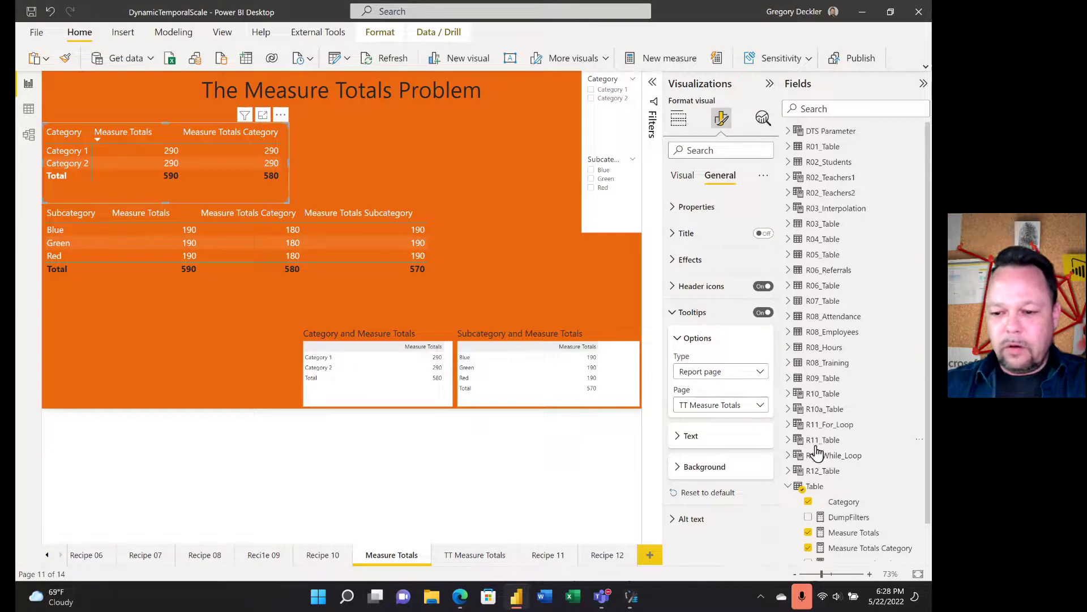
scroll(856, 455, "down", 1)
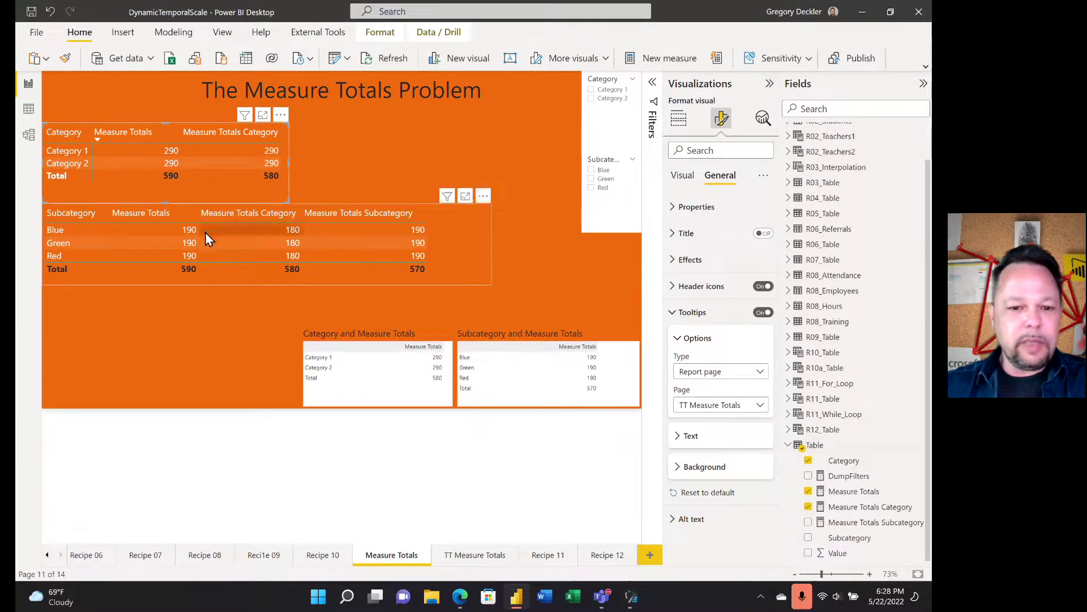
left_click(323, 296)
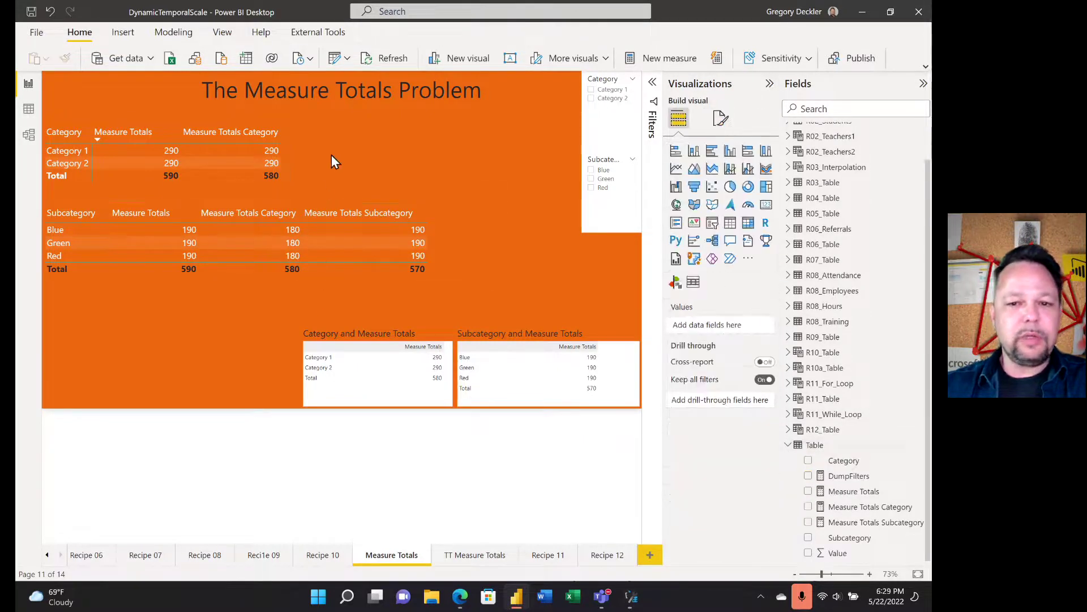
Step: Check the tooltips on the category matrix's Category 1 and Total rows, compare the total under the Category 1 slicer filter, and clear that filter
mouse_move(141, 151)
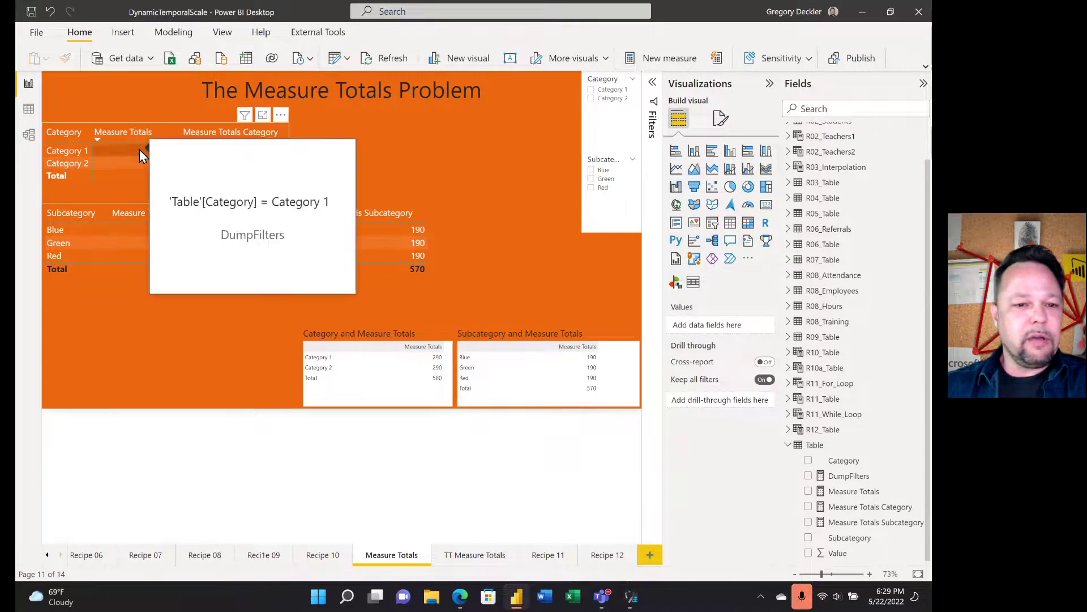
mouse_move(140, 178)
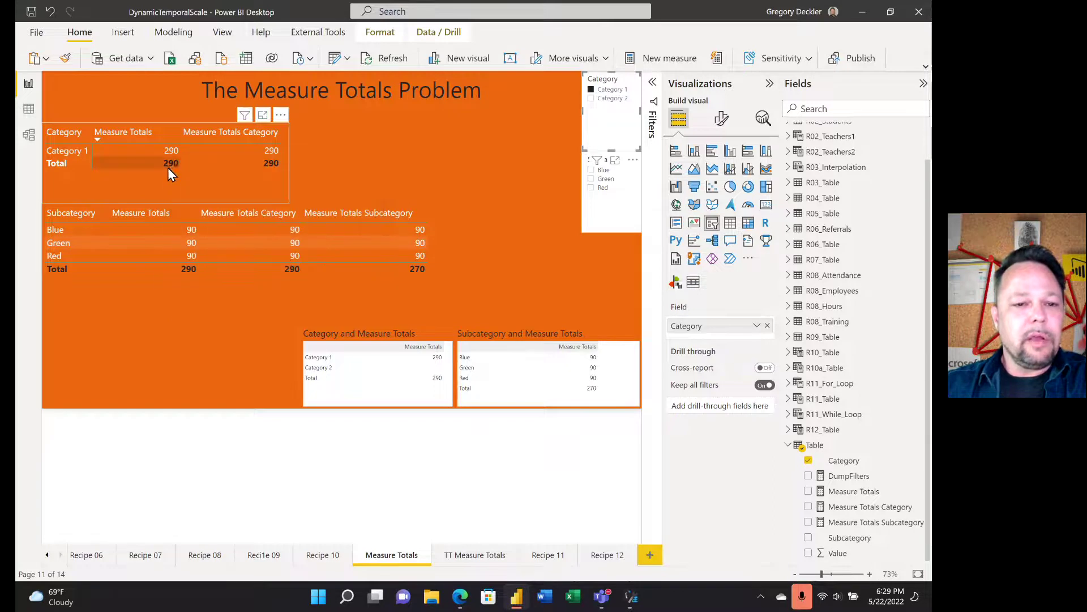
mouse_move(168, 164)
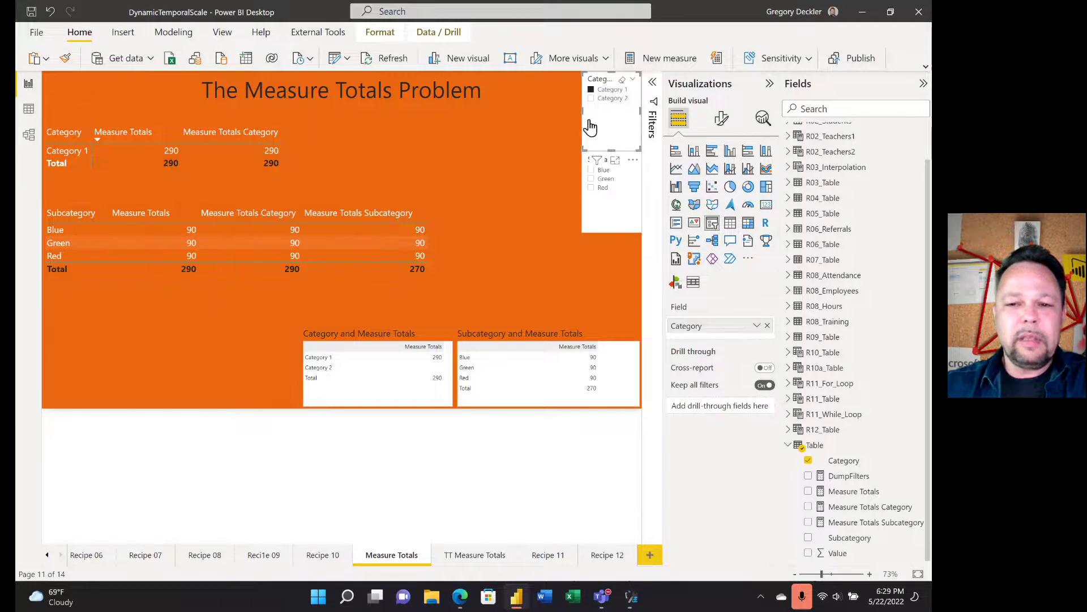
left_click(592, 89)
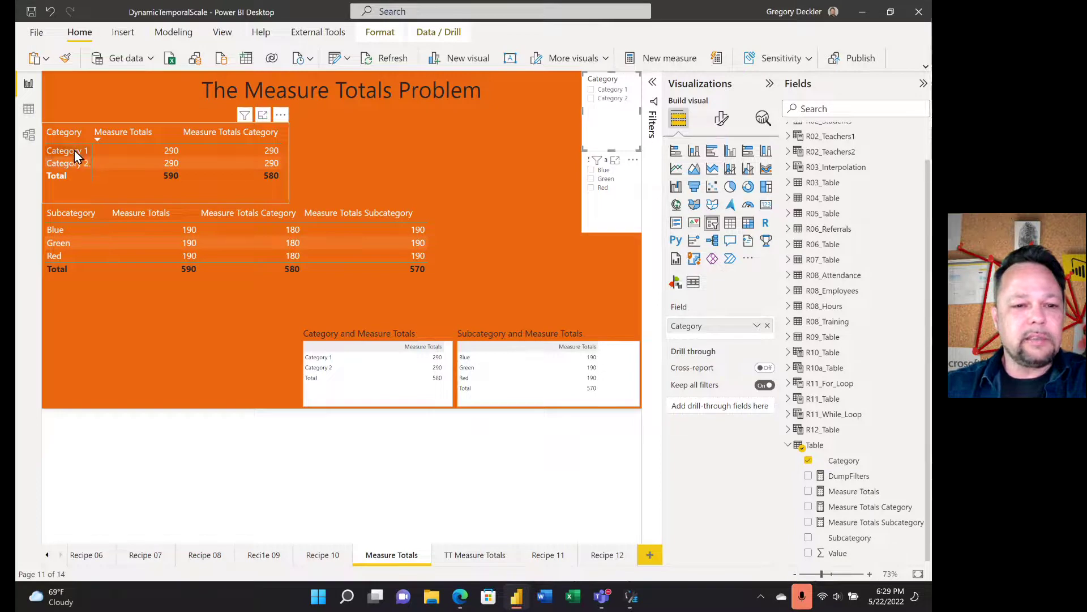
Step: Compare the category rows of the category matrix with the Measure Totals total in the subcategory matrix
mouse_move(73, 150)
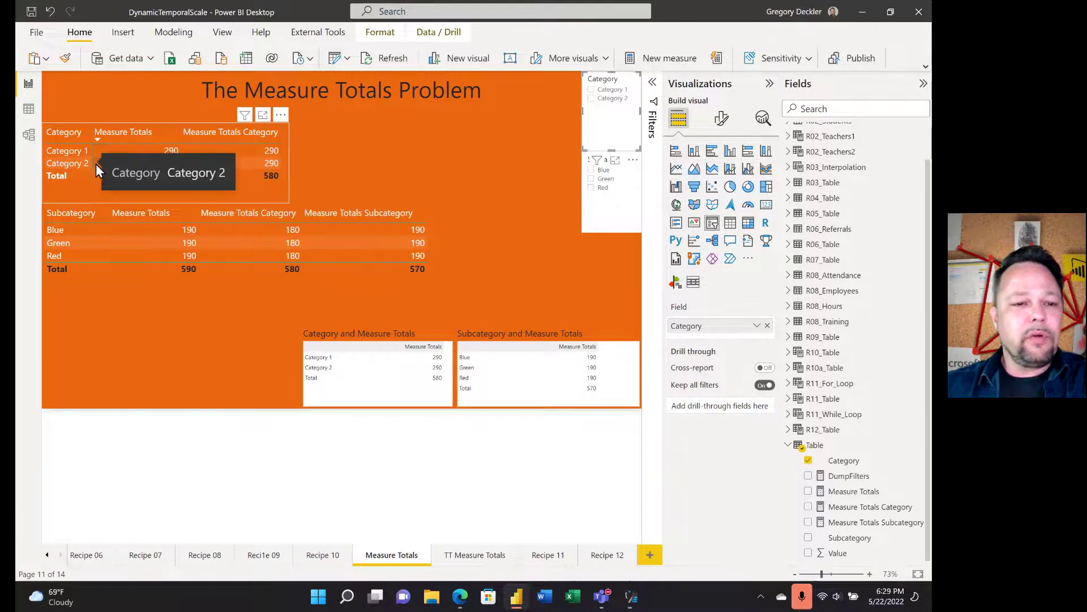
mouse_move(133, 162)
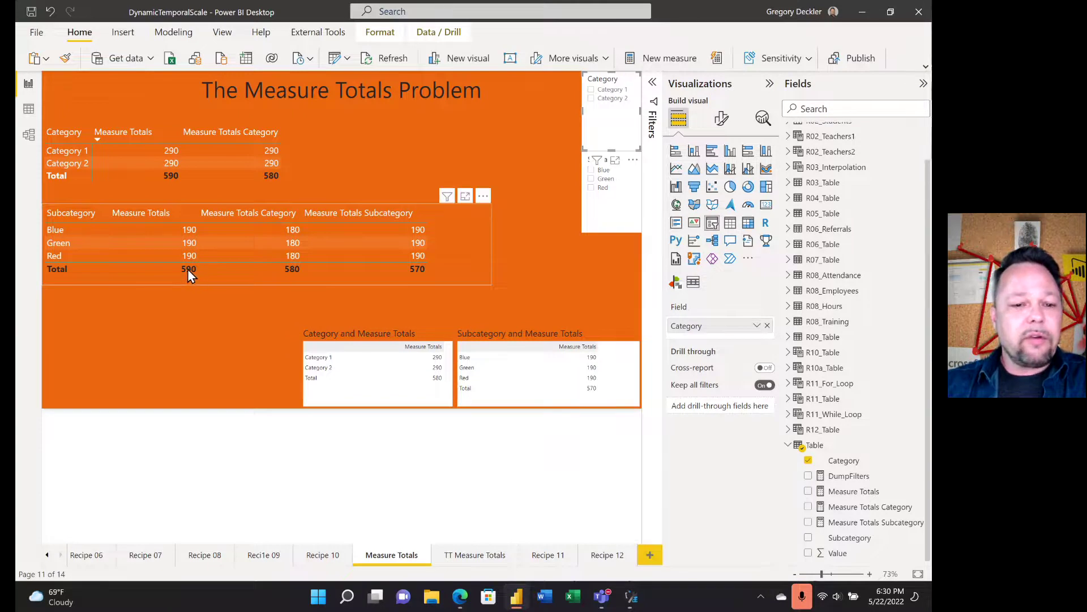
mouse_move(188, 269)
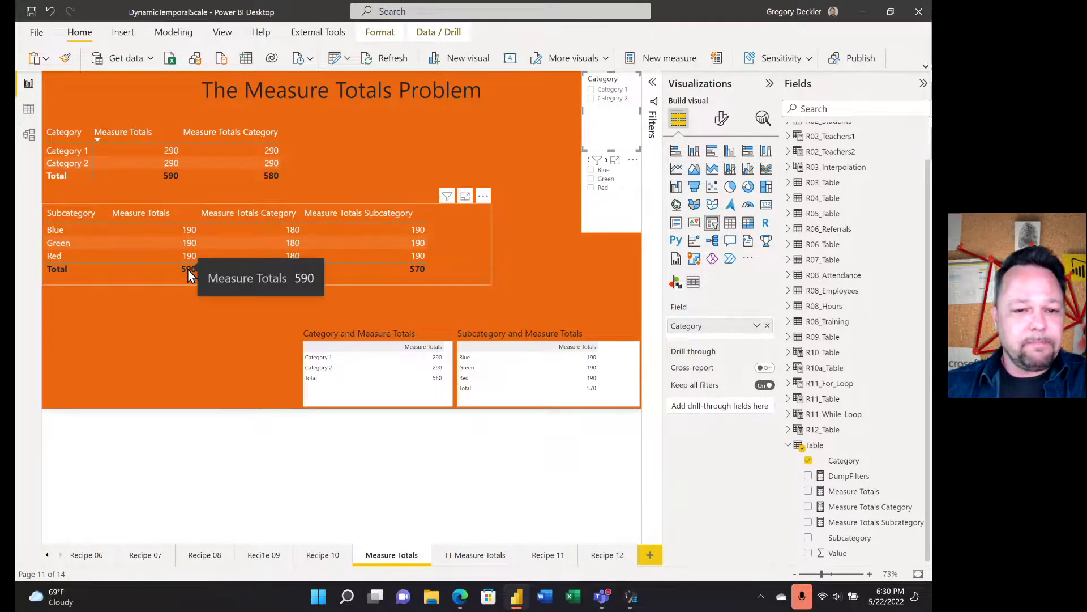
Step: Show the full Measure Totals Category formula and highlight its ISINSCOPE condition and the [Measure Totals] result
left_click(289, 164)
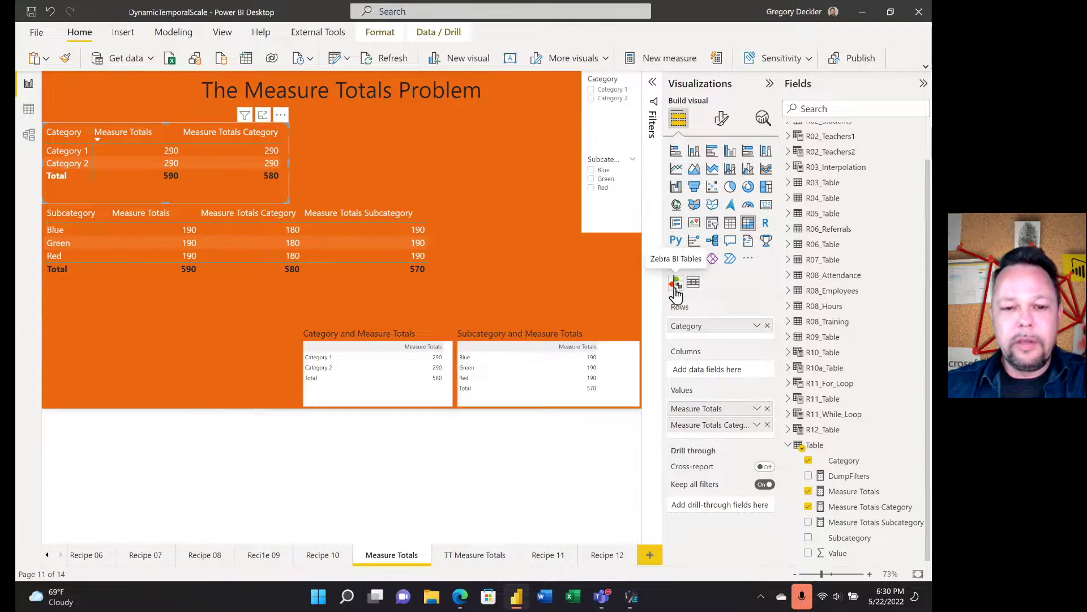
left_click(870, 508)
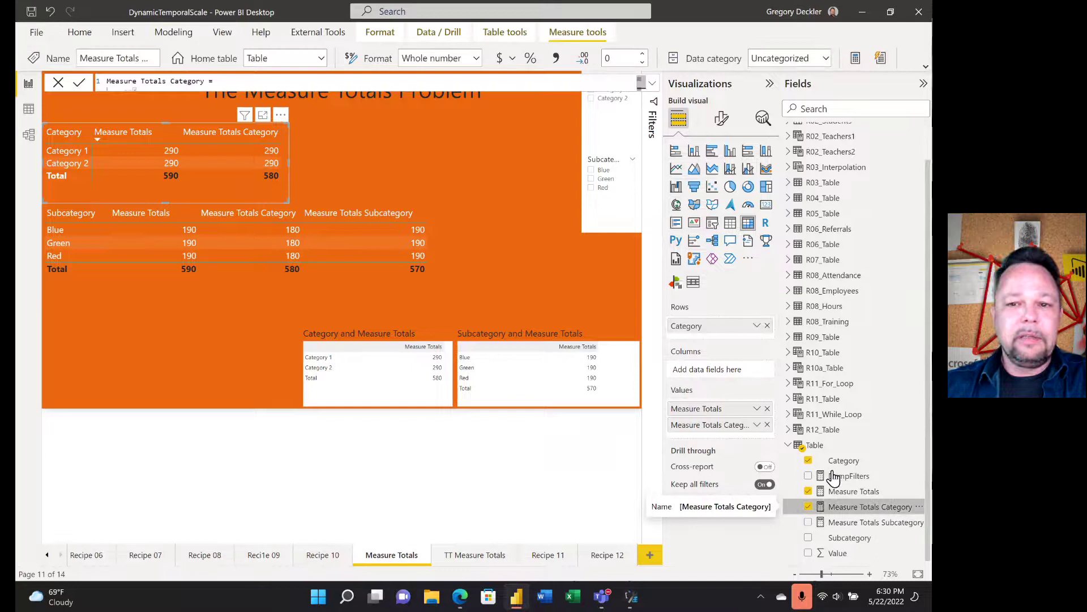
left_click(652, 84)
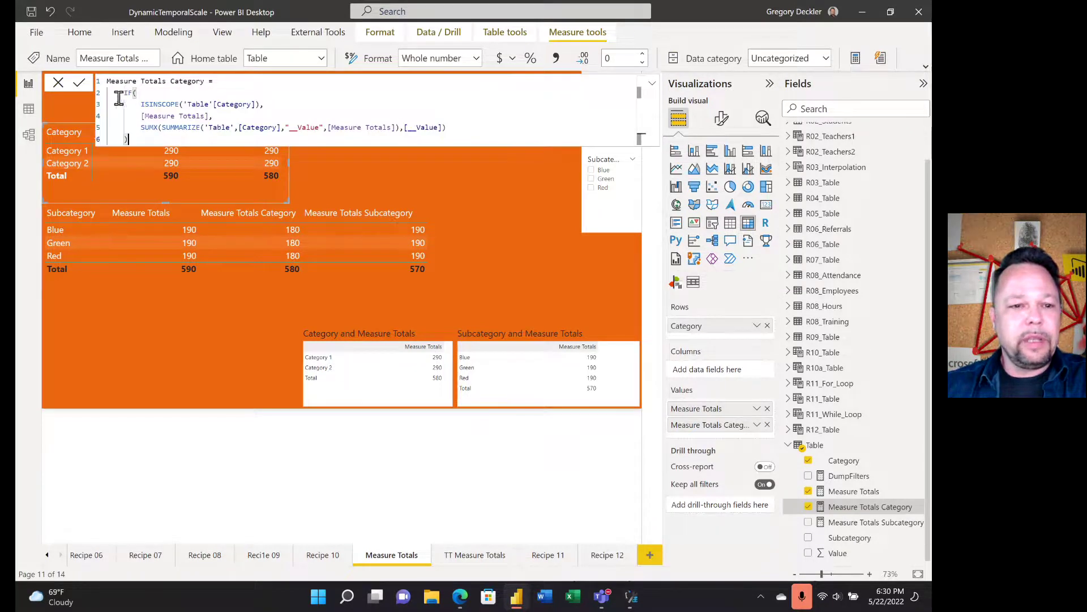
left_click_drag(141, 104, 264, 105)
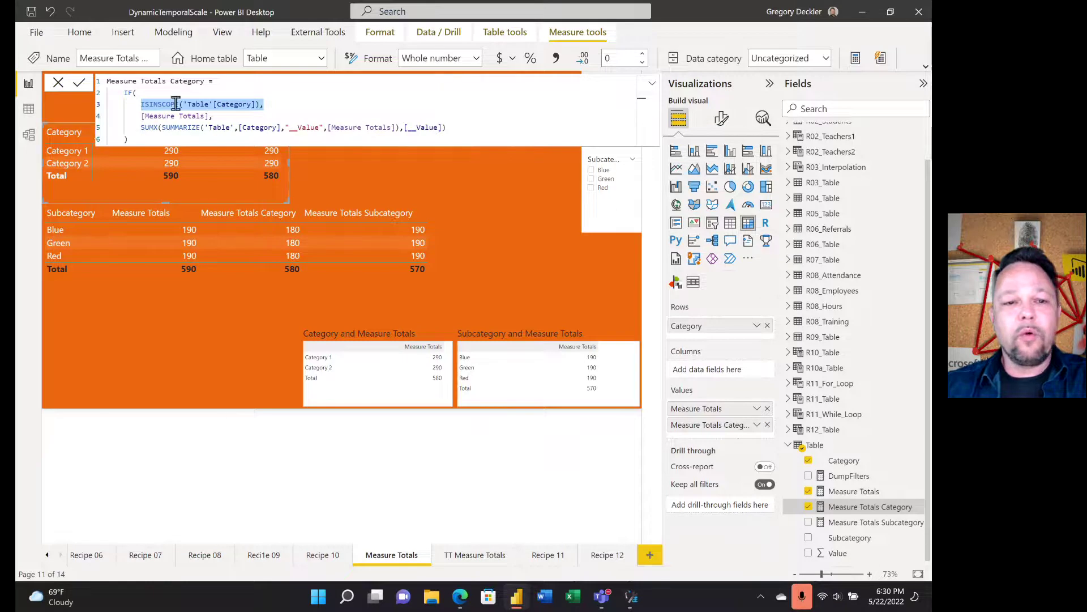
left_click_drag(141, 115, 211, 119)
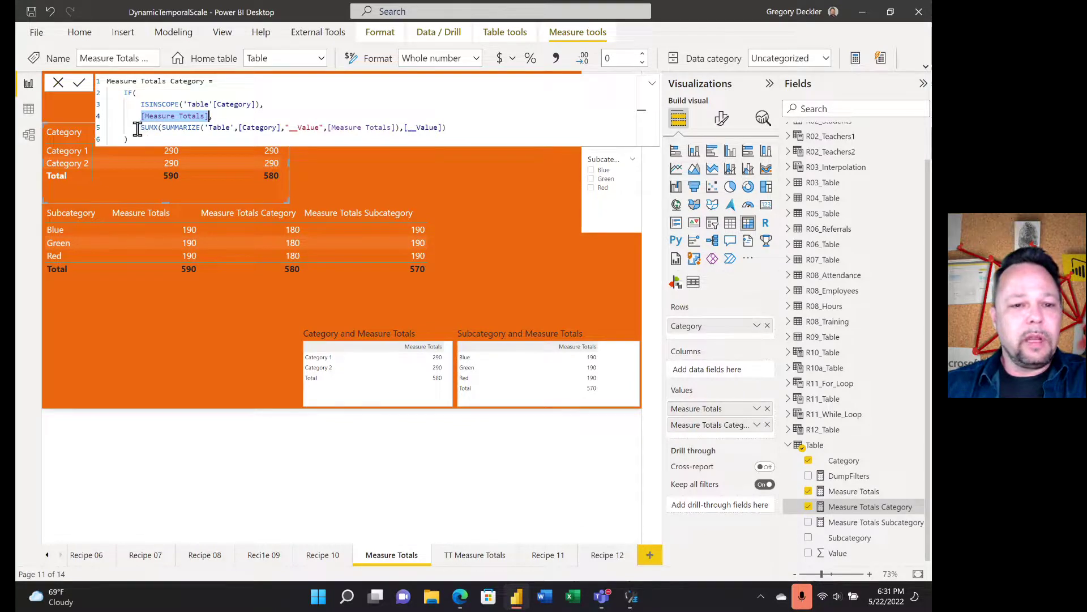
Step: Highlight the SUMX, SUMMARIZE and [__Value] parts of the Measure Totals Category formula, and return to the report canvas
left_click(166, 127)
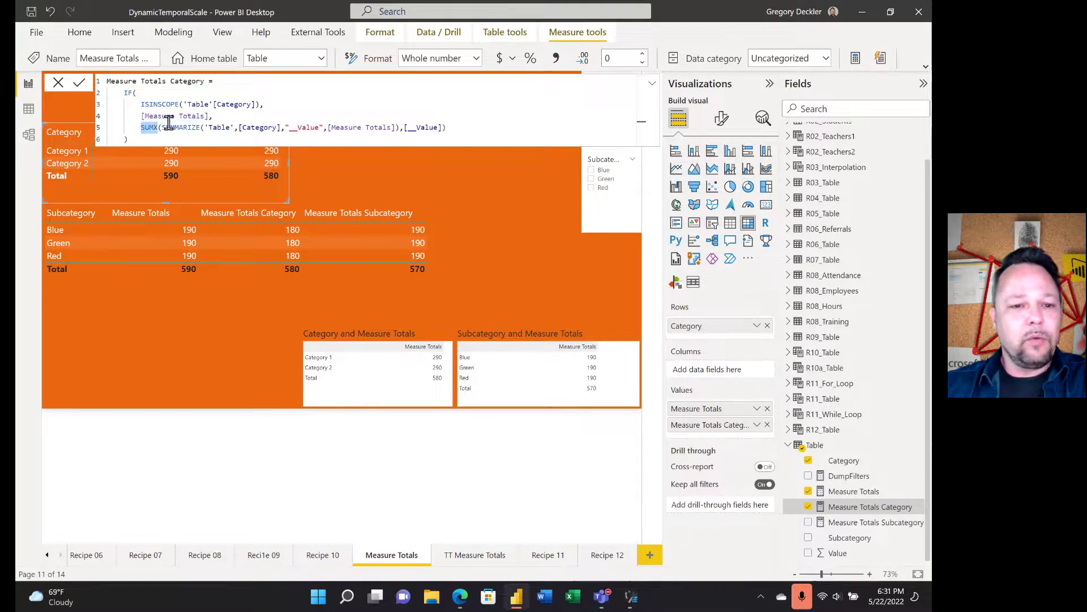
left_click_drag(180, 126, 324, 127)
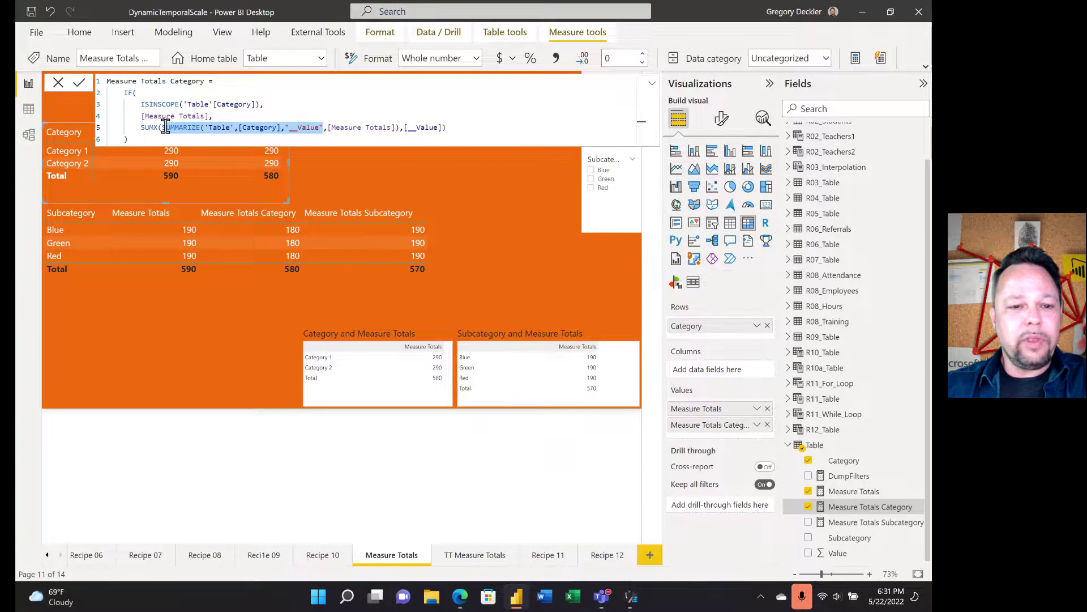
left_click_drag(163, 126, 407, 127)
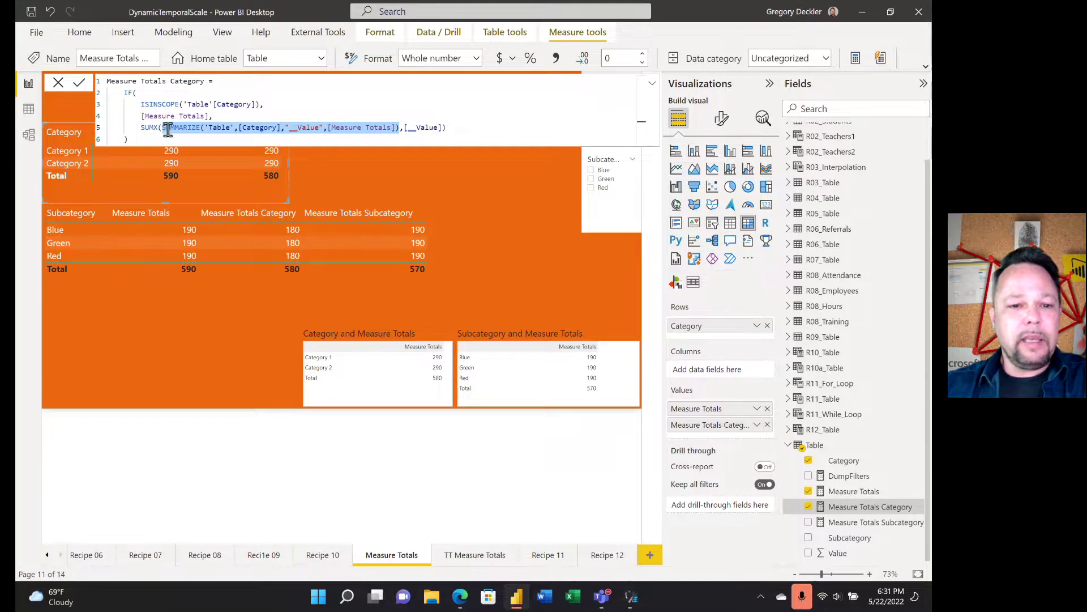
left_click_drag(162, 128, 443, 128)
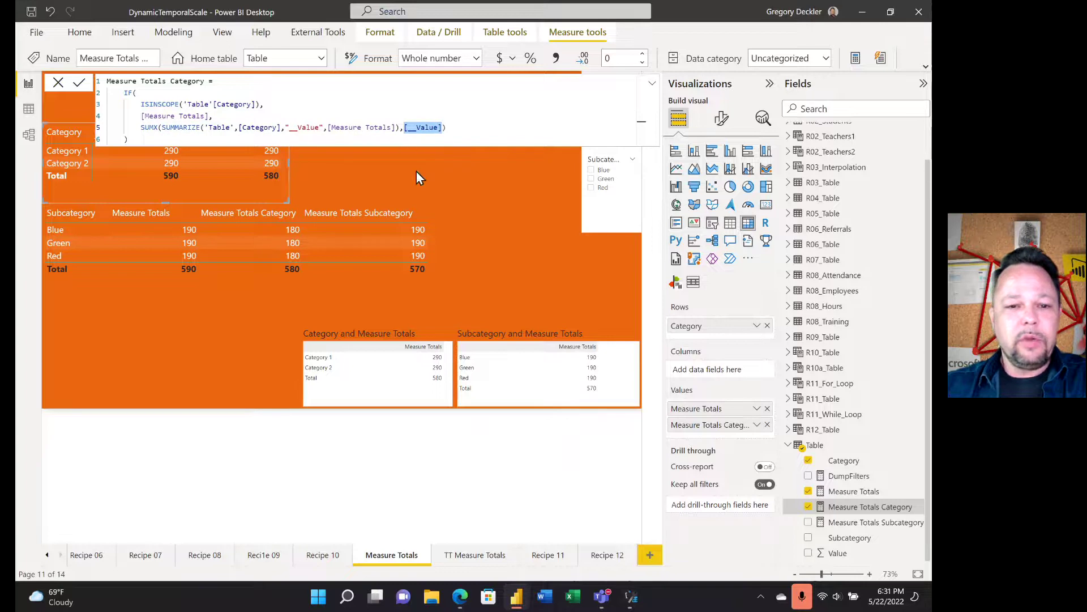
left_click(377, 172)
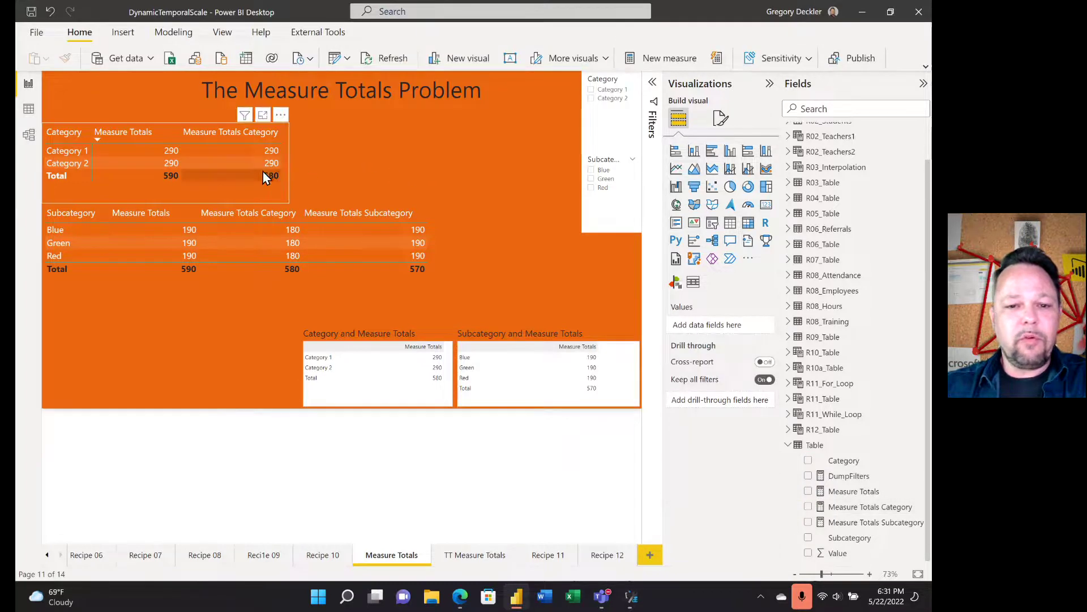
Step: Compare the Measure Totals Category values in both matrices, and highlight 'Table'[Category] in that measure's ISINSCOPE condition
mouse_move(277, 151)
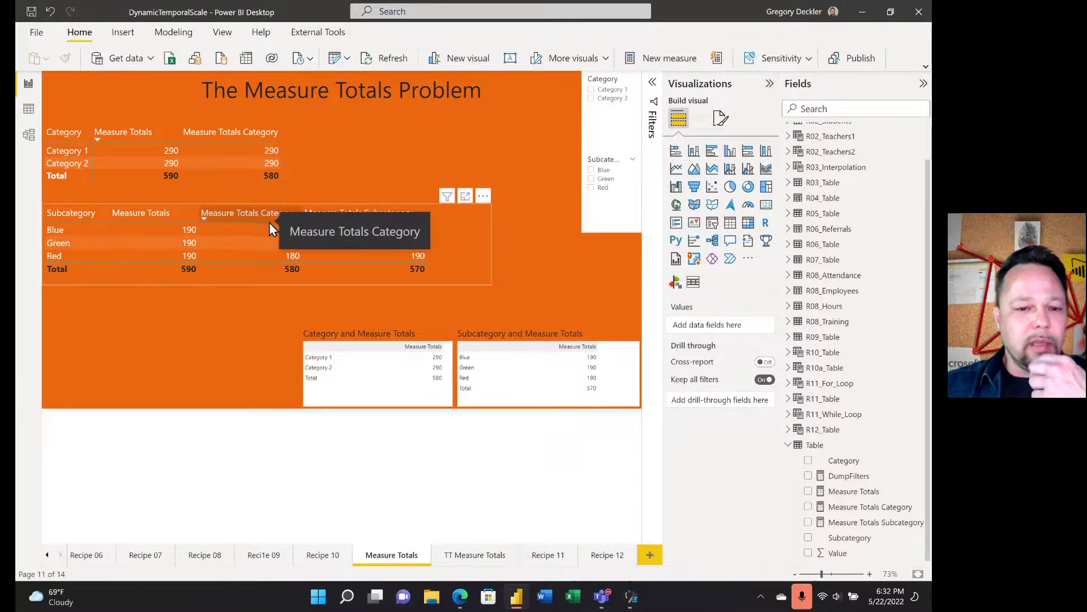
mouse_move(281, 239)
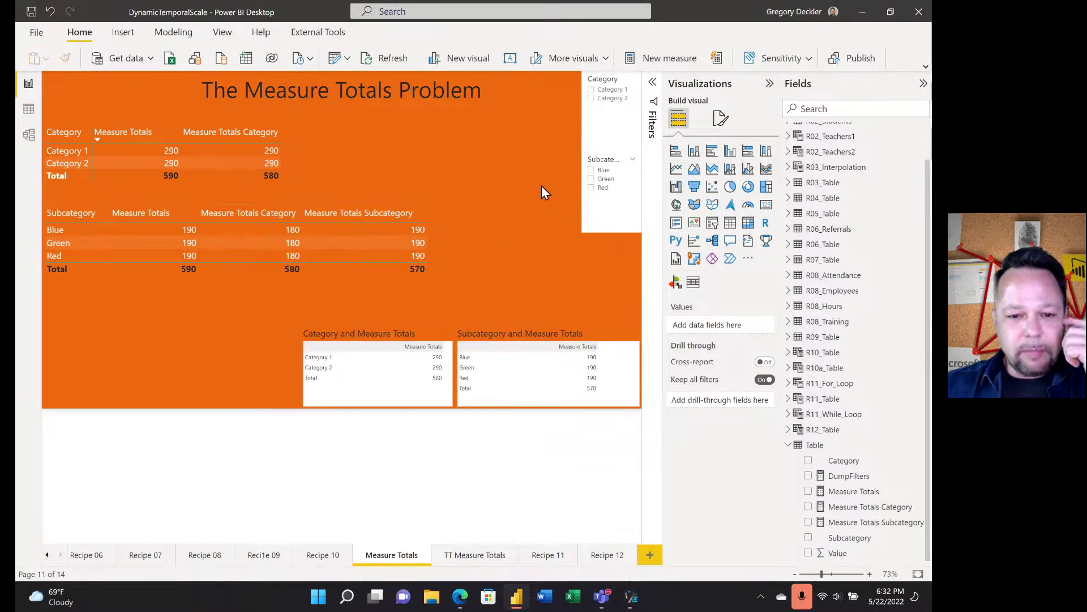
left_click(887, 508)
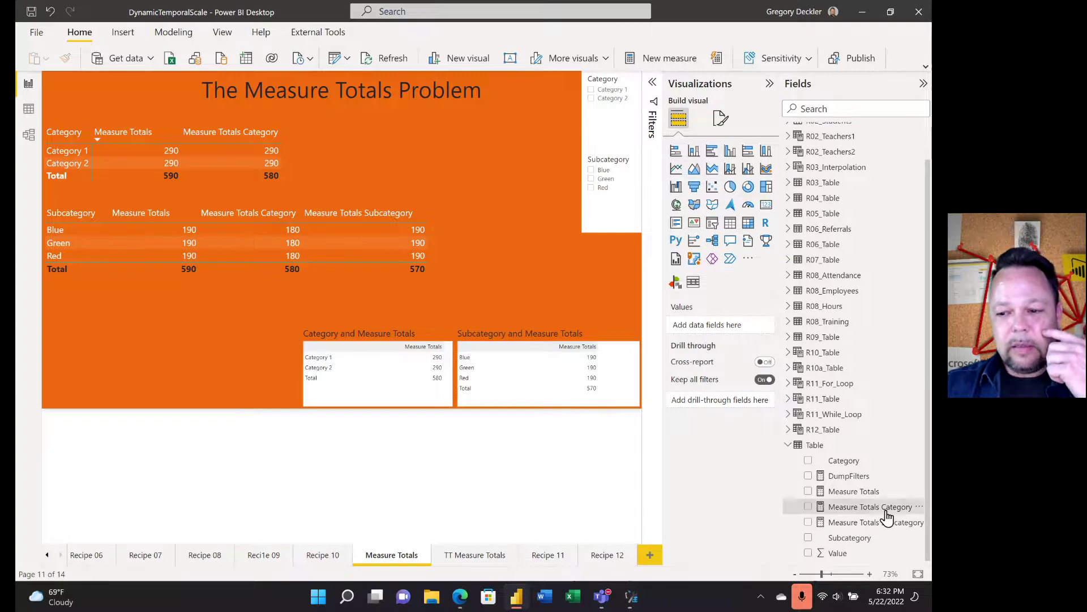
left_click_drag(185, 105, 264, 104)
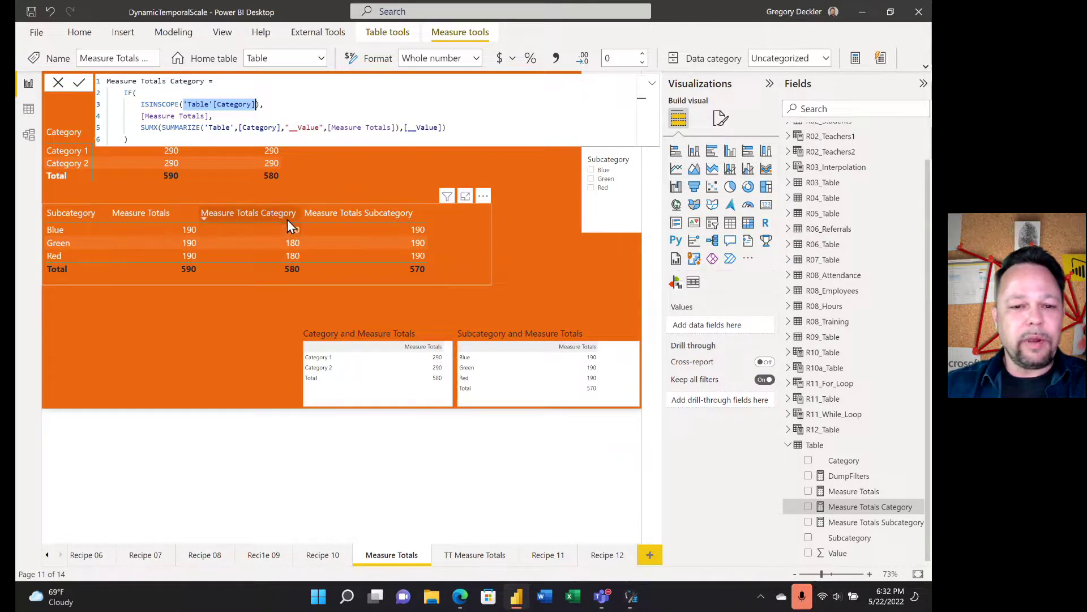
Step: Examine the Measure Totals Subcategory formula, highlight its SUMMARIZE expression, and return to the report canvas
left_click(862, 522)
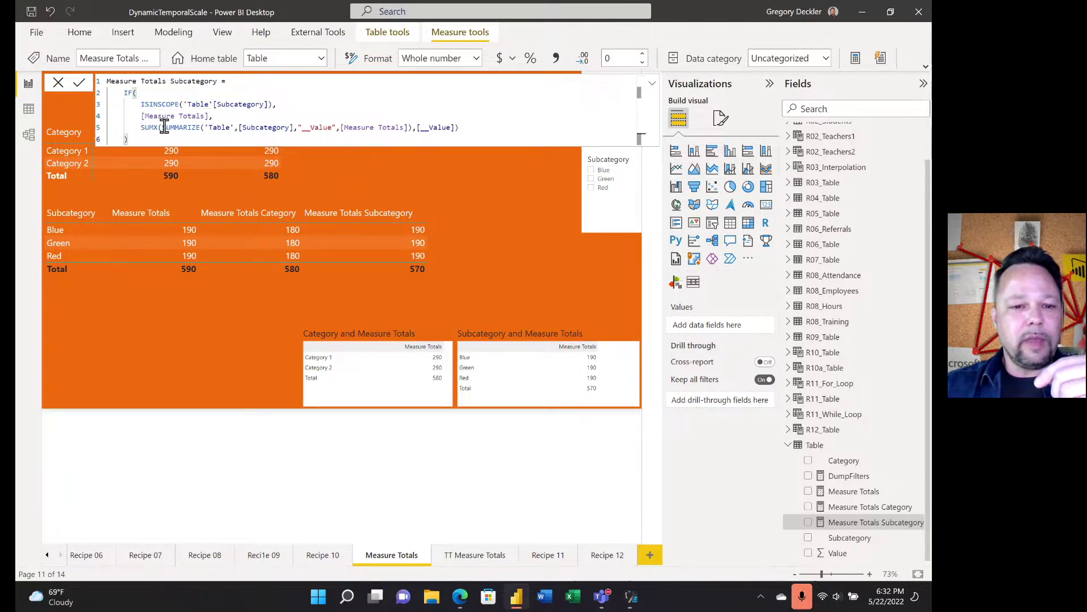
left_click_drag(162, 127, 412, 128)
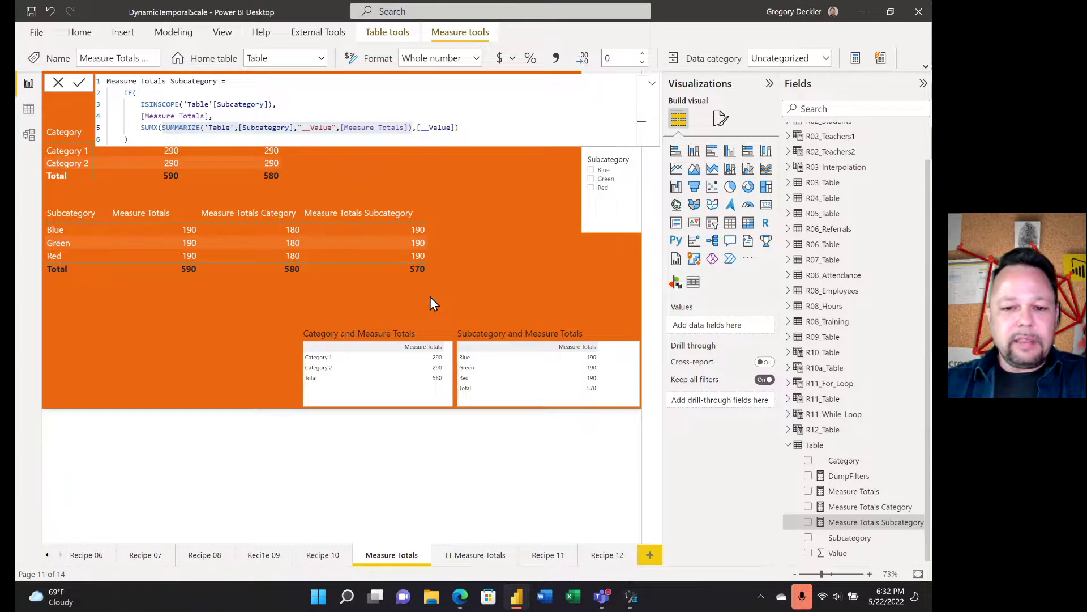
left_click(476, 273)
left_click(523, 269)
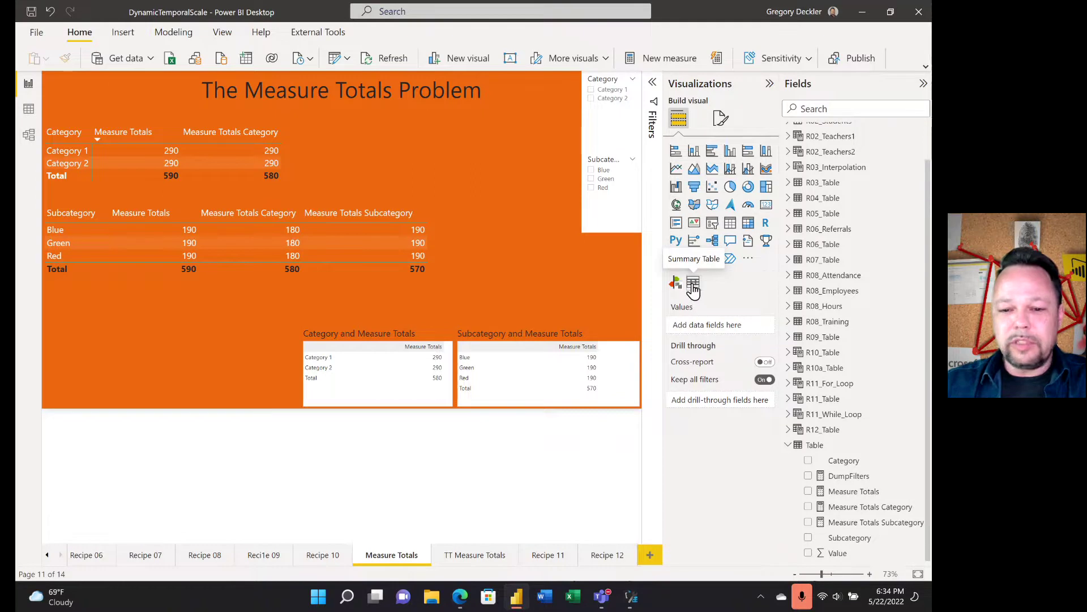
Step: Check the fields of both summary tables, and open the Category and Measure Totals table for editing
left_click(434, 332)
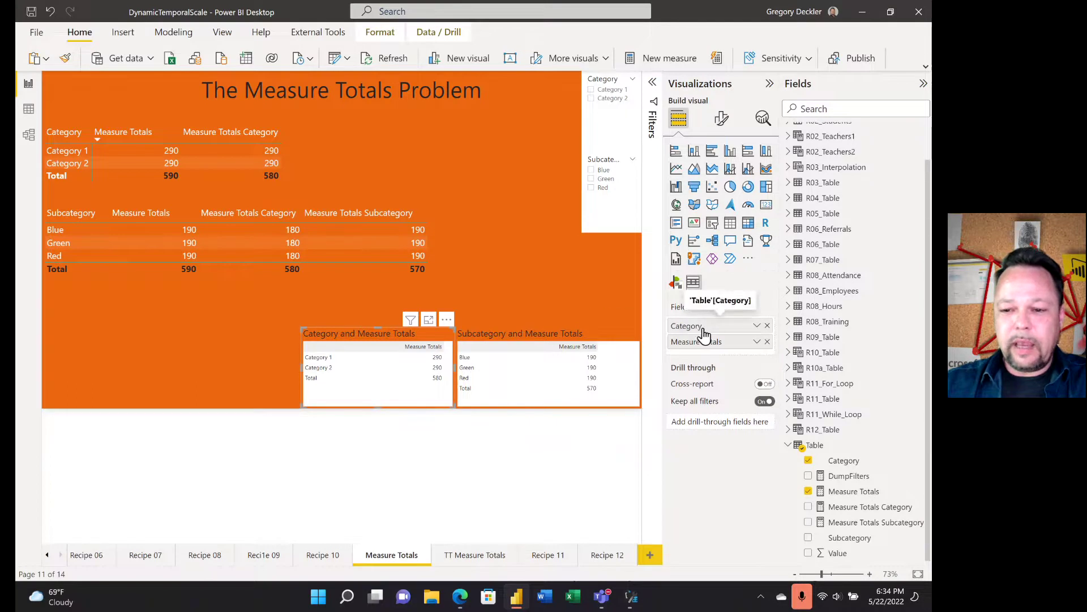
left_click(577, 353)
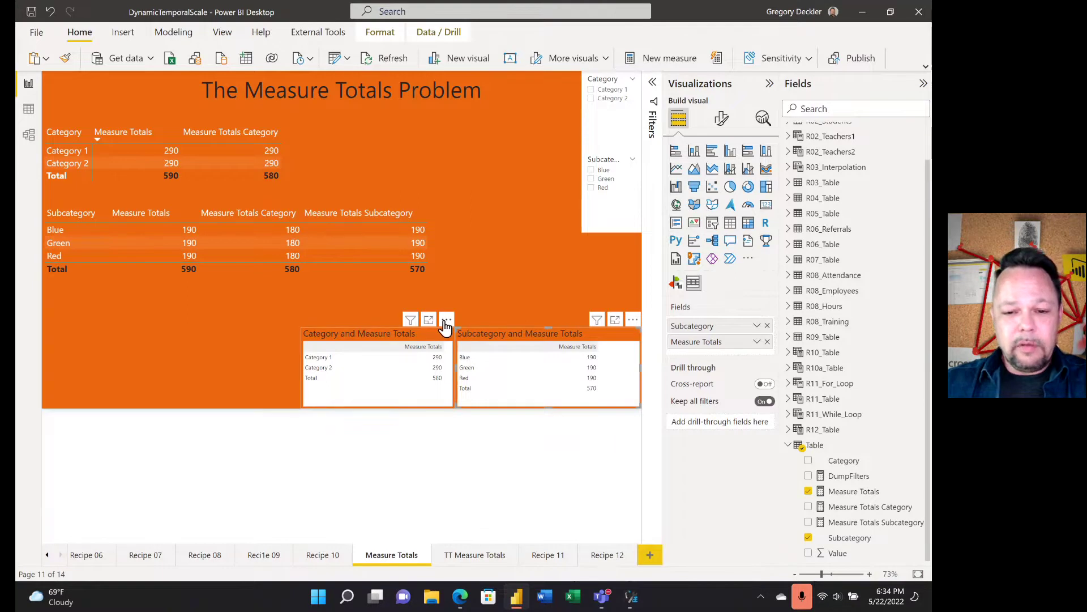
left_click(445, 325)
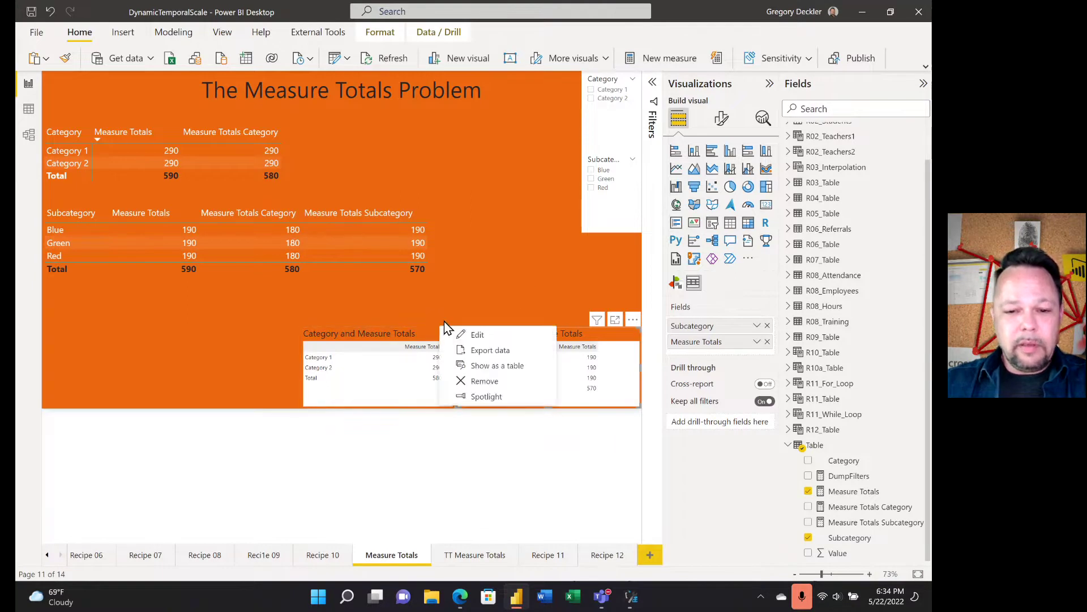
left_click(478, 336)
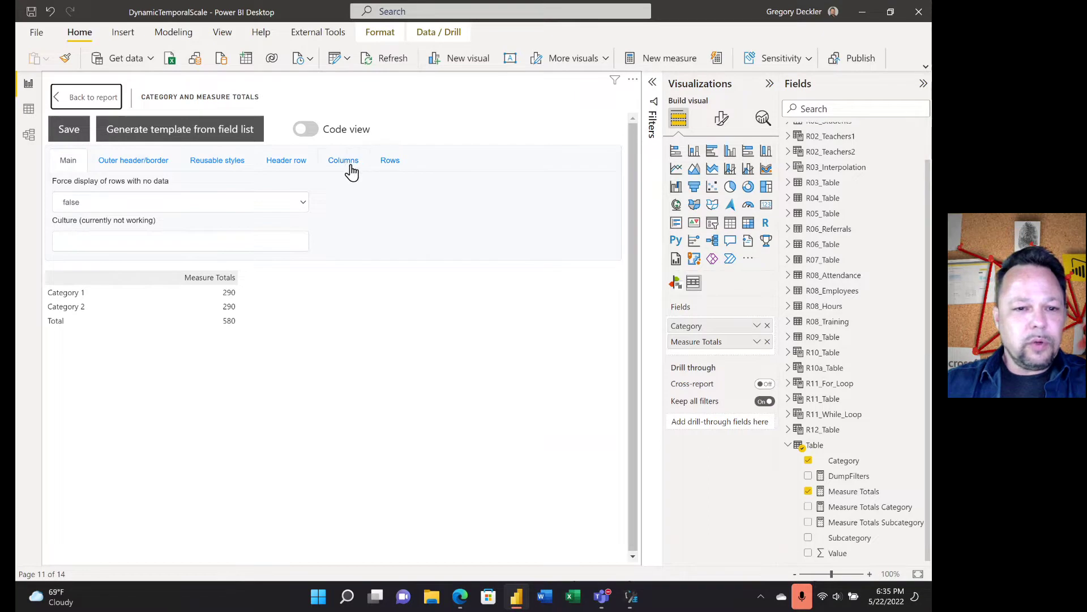
Step: Show the summary table's template as code and highlight the block that defines the Total row
left_click(317, 135)
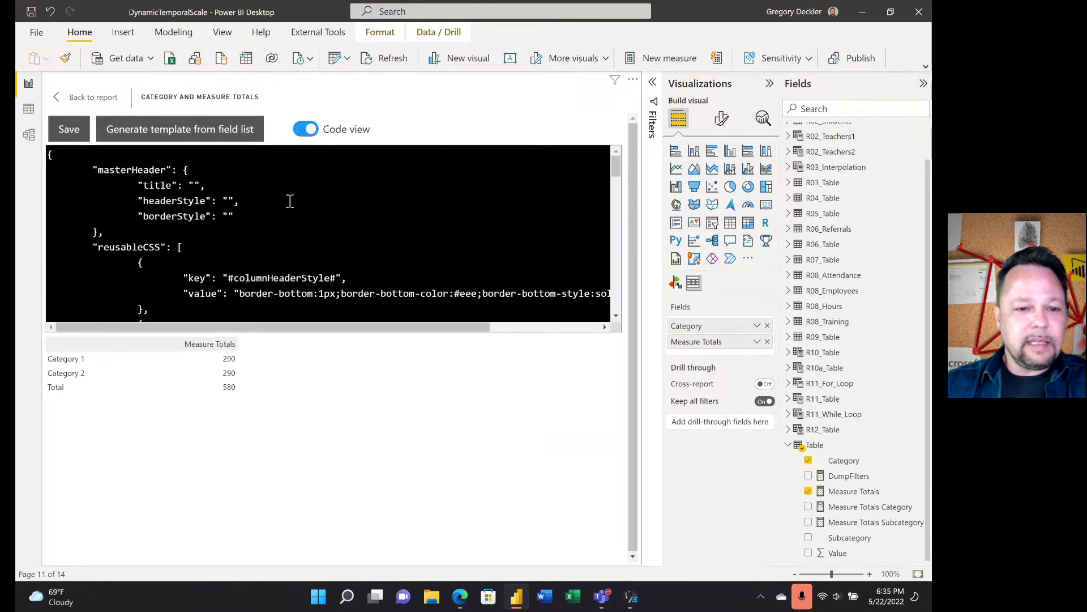
scroll(290, 201, "down", 6)
scroll(317, 210, "down", 10)
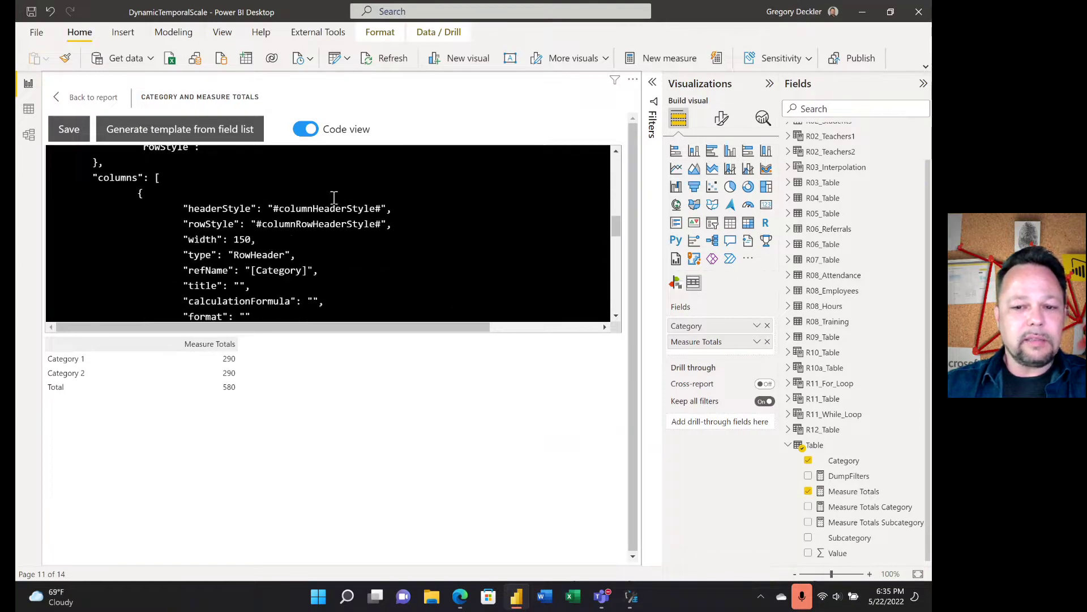
scroll(364, 202, "down", 3)
scroll(364, 210, "up", 4)
scroll(361, 220, "down", 3)
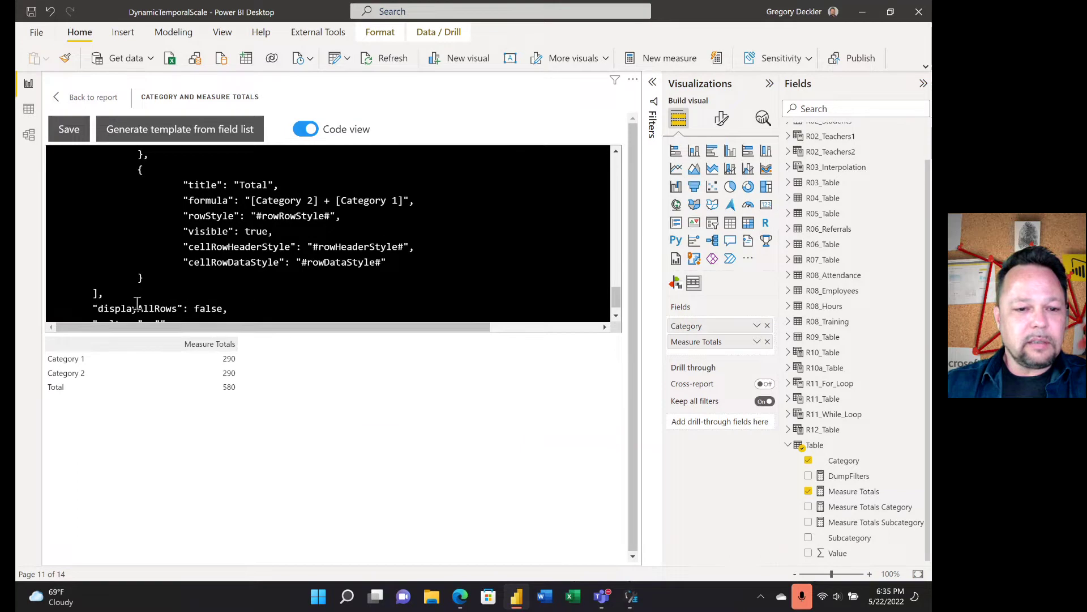
left_click_drag(147, 279, 50, 174)
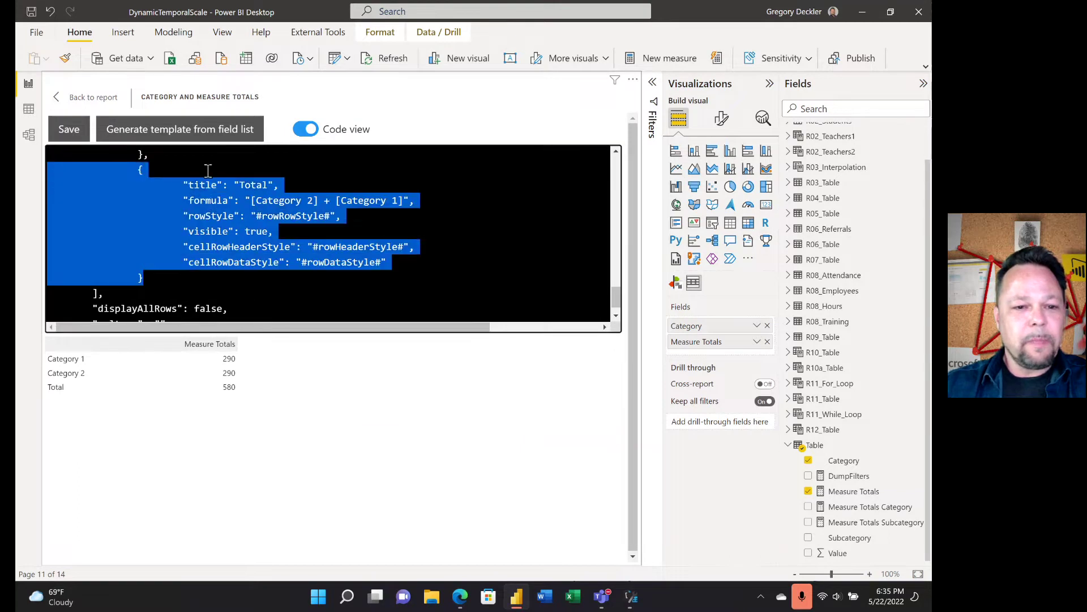
left_click_drag(146, 154, 151, 276)
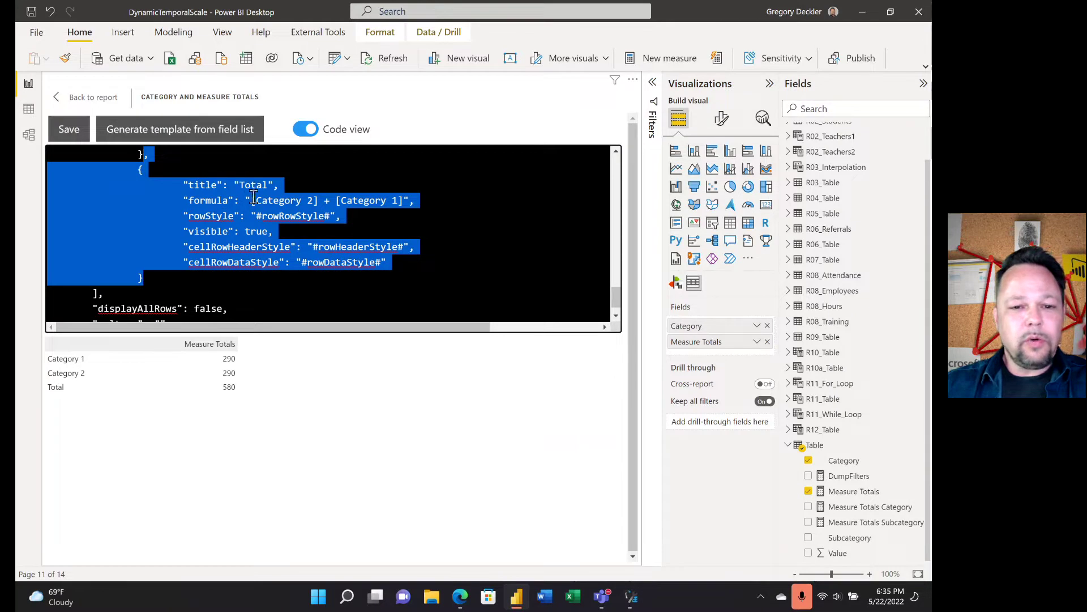
Step: Highlight the Total row's formula and its [Category 1] term, leave the code view, and return to the report
left_click_drag(251, 201, 409, 201)
left_click(336, 200)
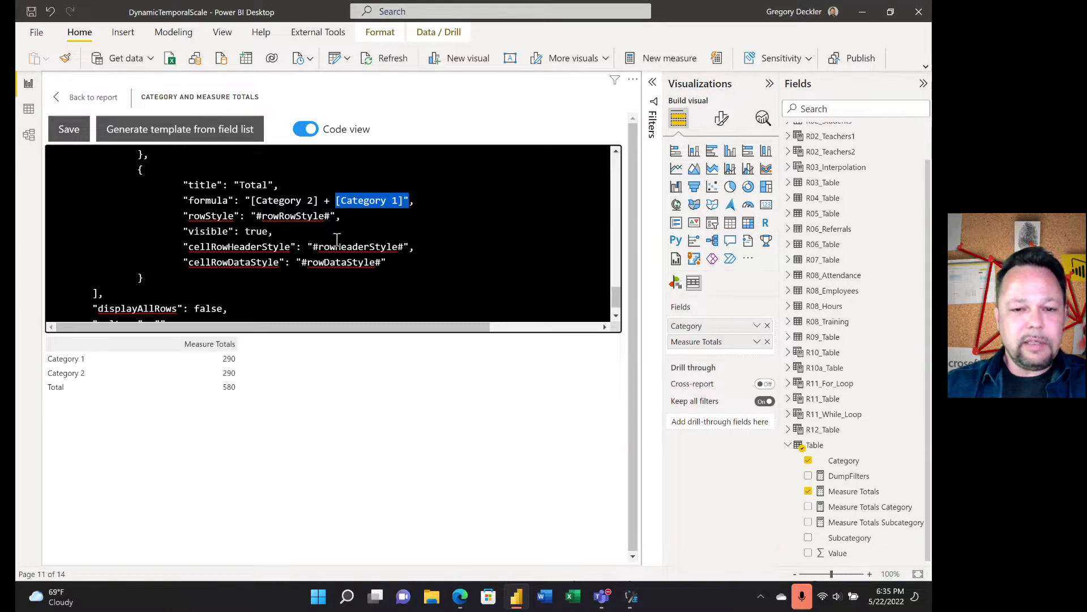
left_click(352, 218)
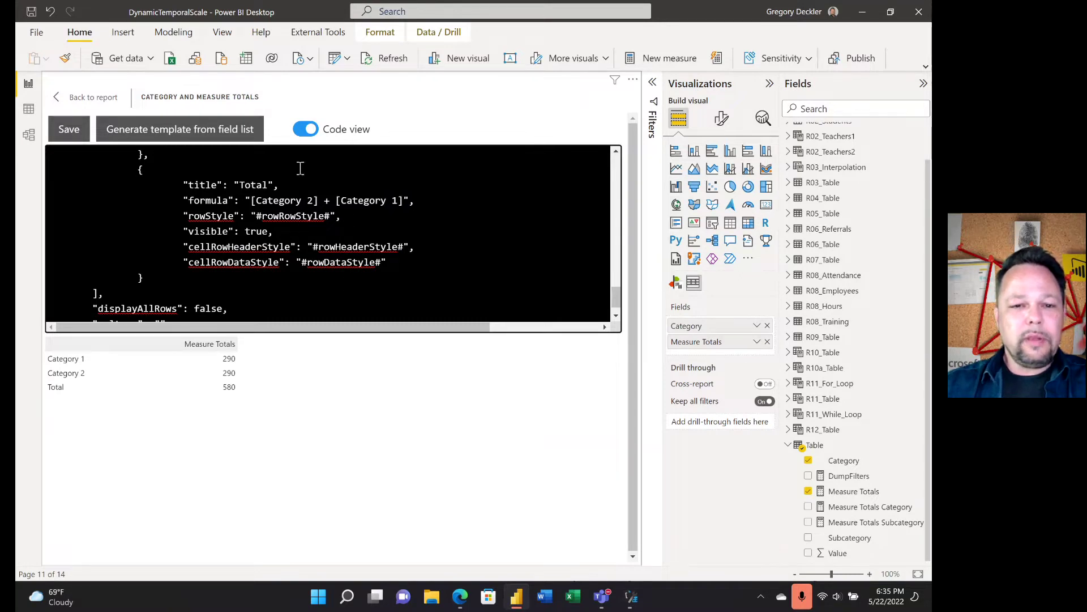
left_click(303, 130)
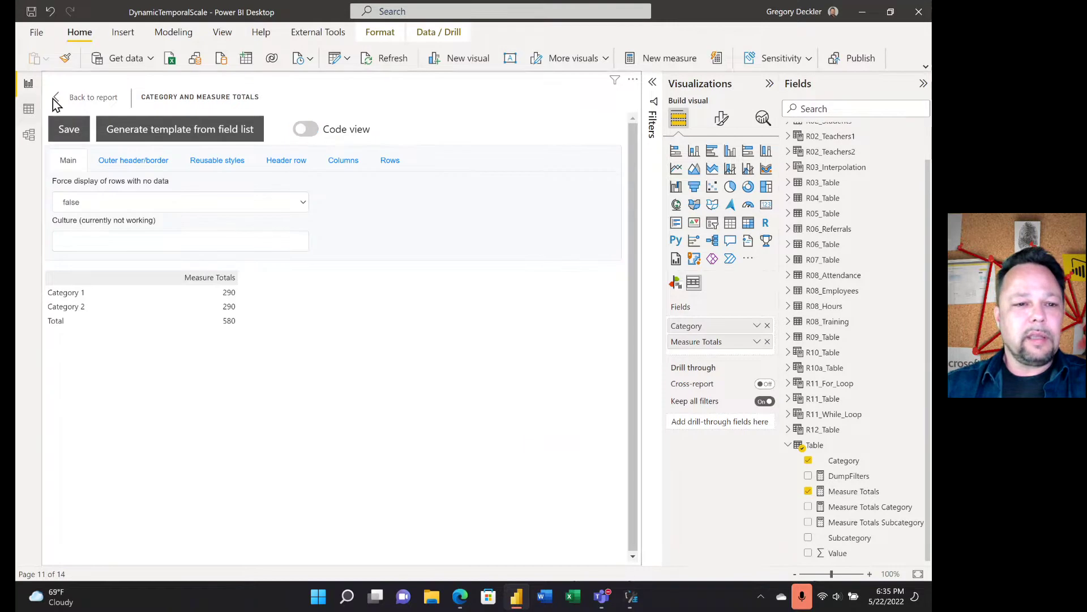
left_click(85, 97)
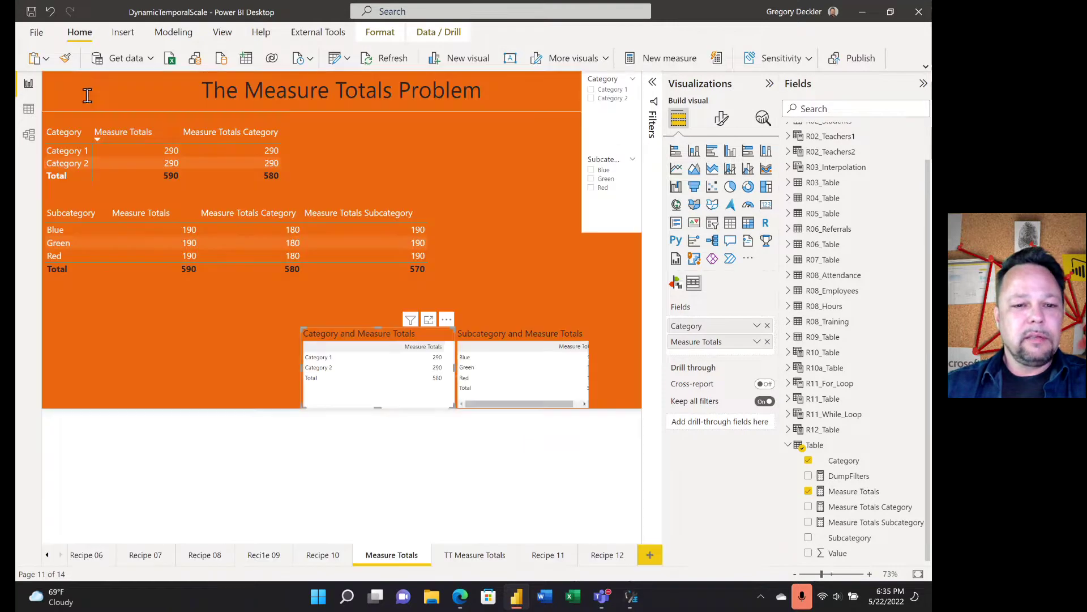
Step: Examine the visual and general format options of the Category matrix, and deselect it
left_click(290, 154)
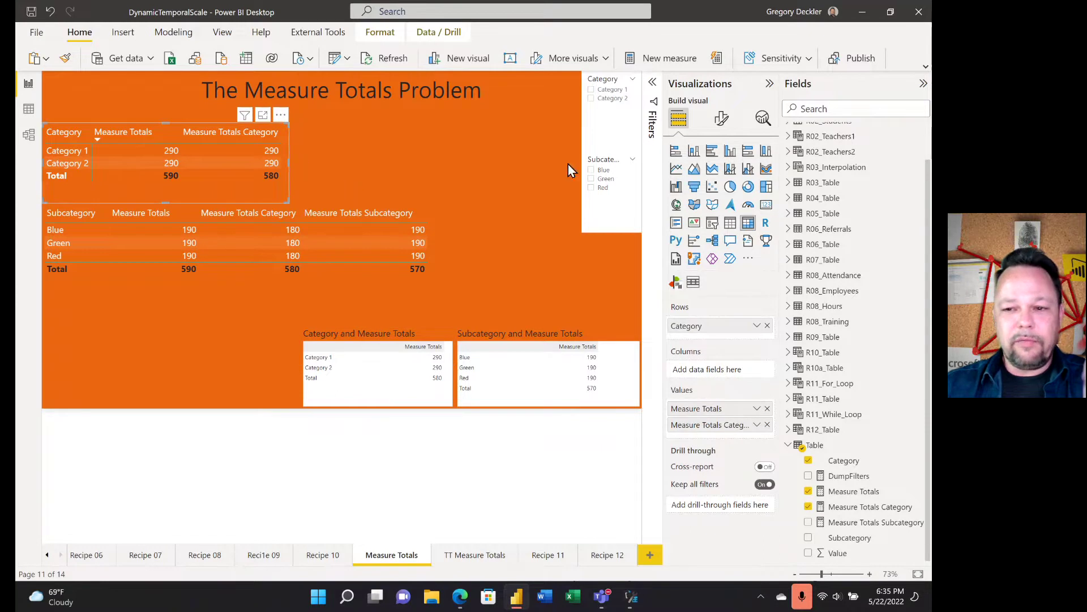
left_click(723, 119)
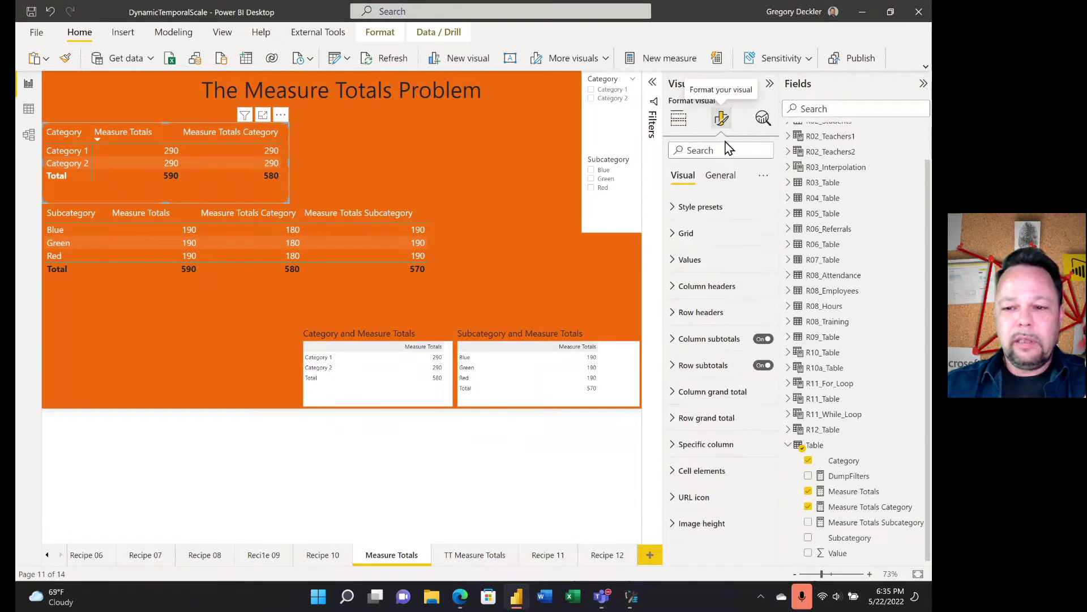
left_click(719, 175)
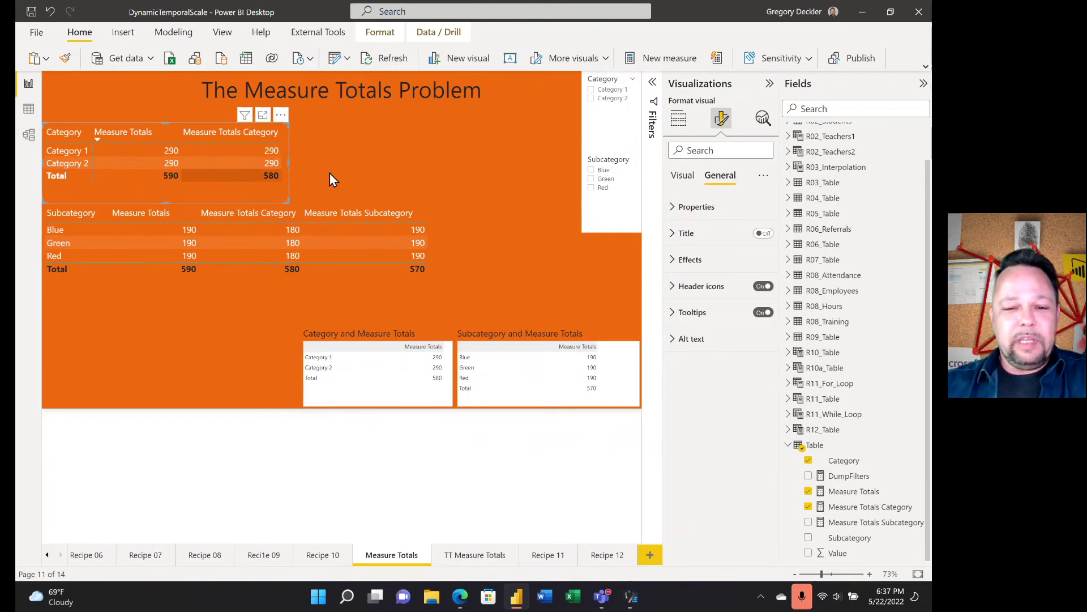
left_click(406, 165)
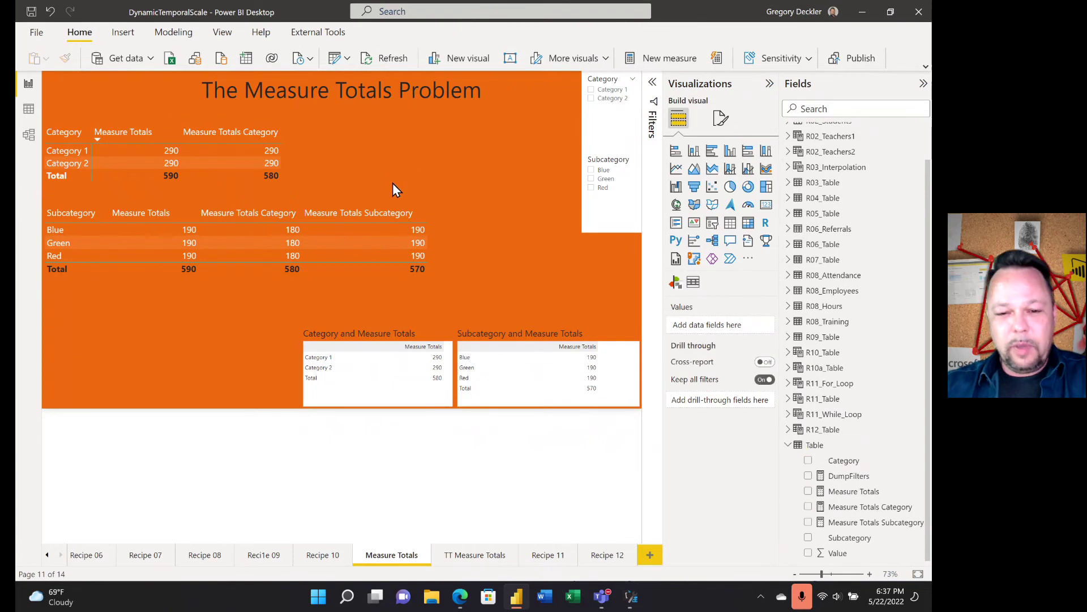